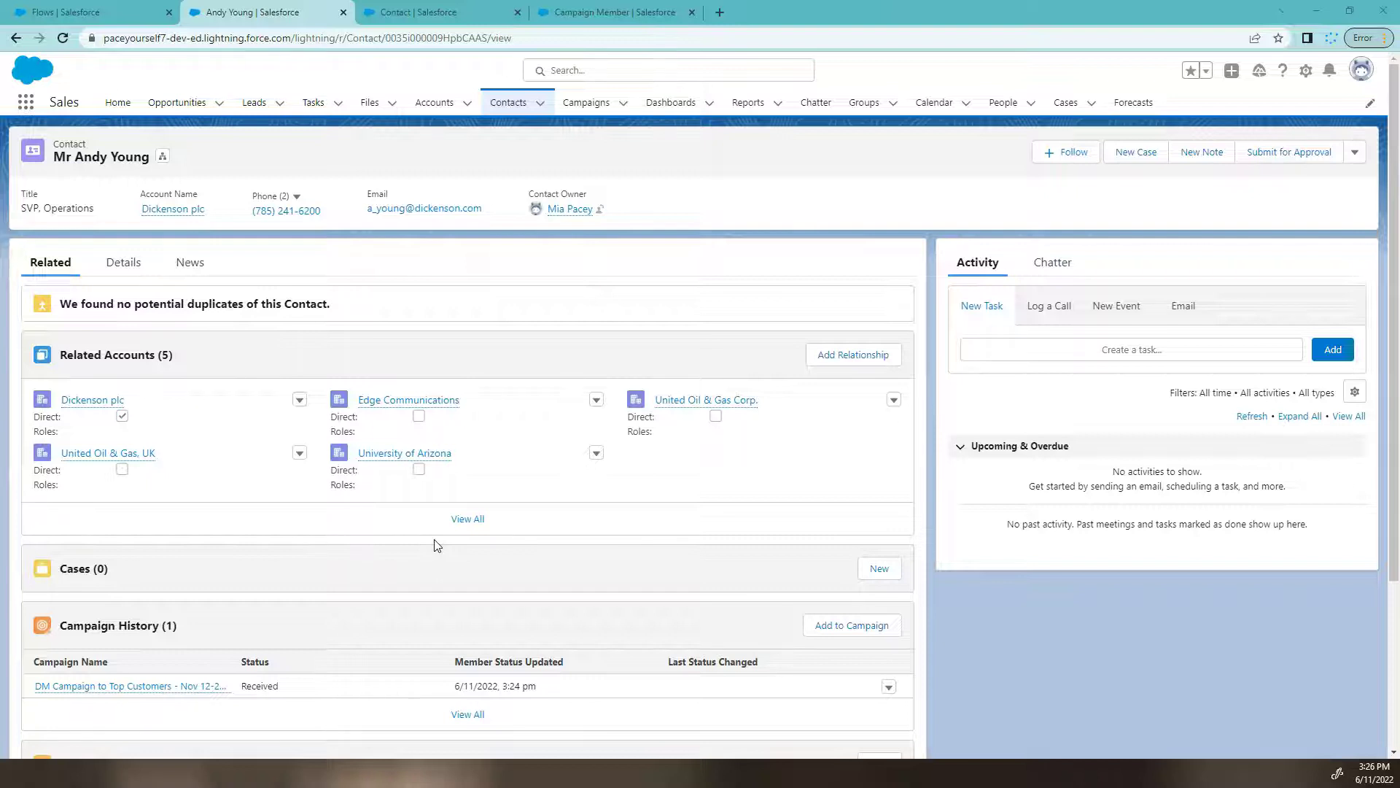
Navigate to the contact's record and scroll down to its Campaign History list.
{"action": "left_click", "coordinate": [402, 547]}
{"action": "left_click", "coordinate": [87, 282]}
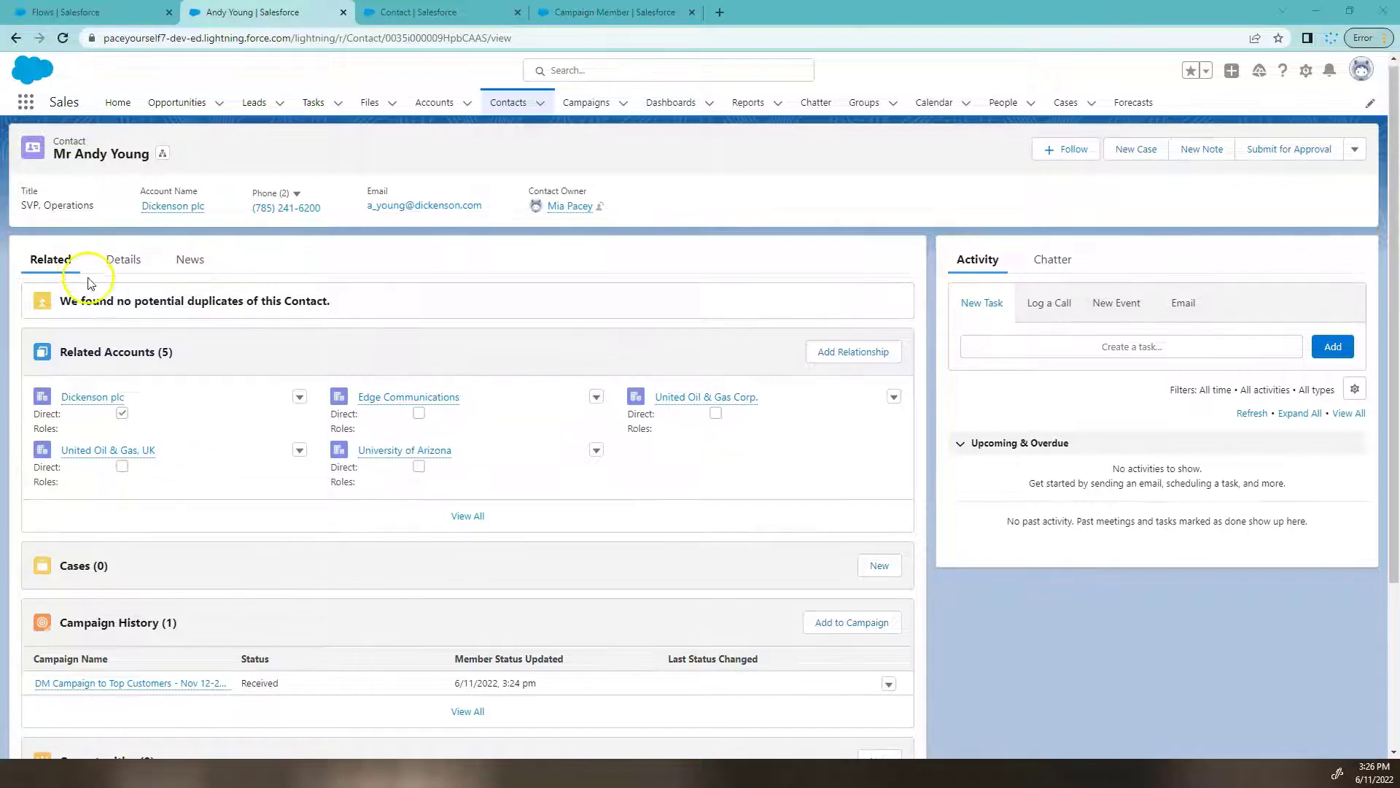
{"action": "scroll", "coordinate": [88, 282], "scroll_direction": "down", "scroll_amount": 1}
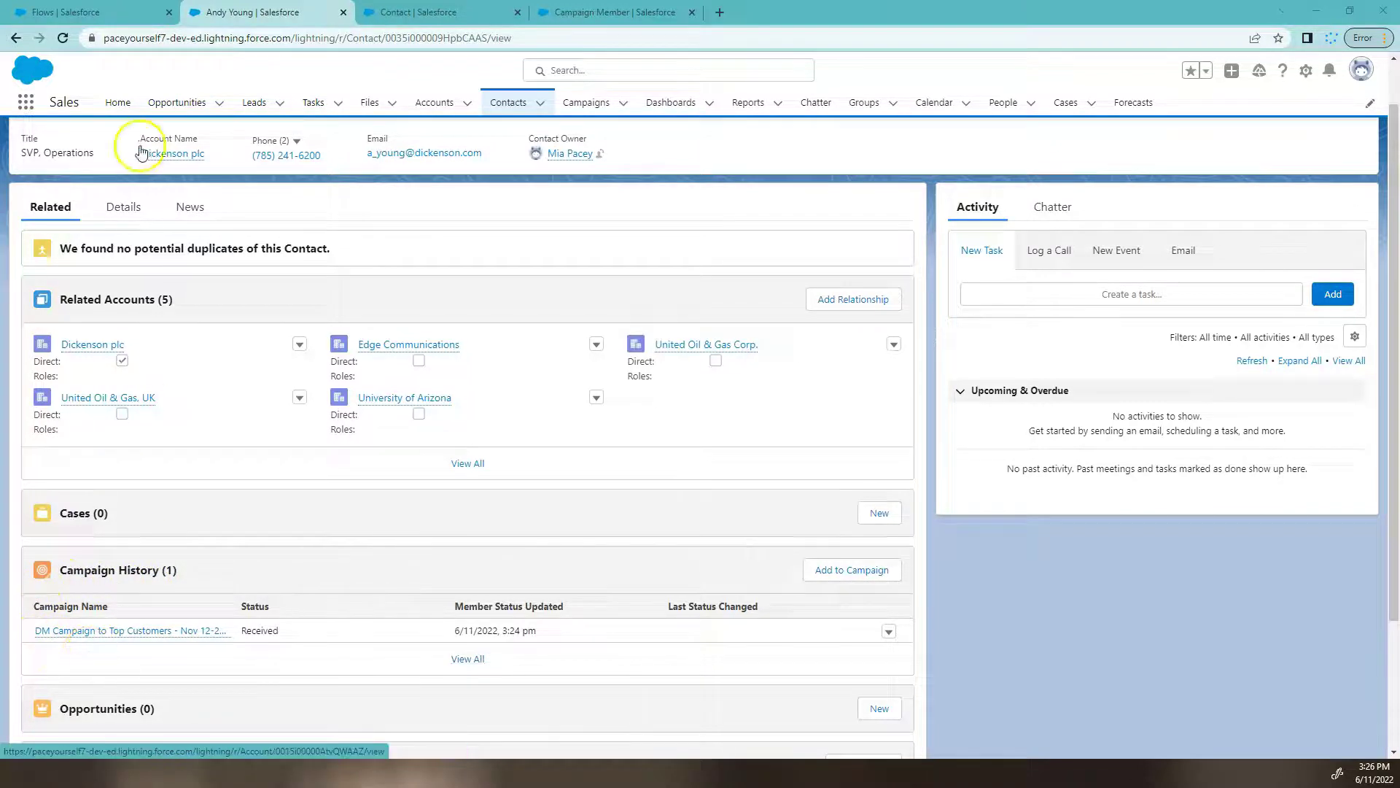
{"action": "scroll", "coordinate": [296, 595], "scroll_direction": "down", "scroll_amount": 1}
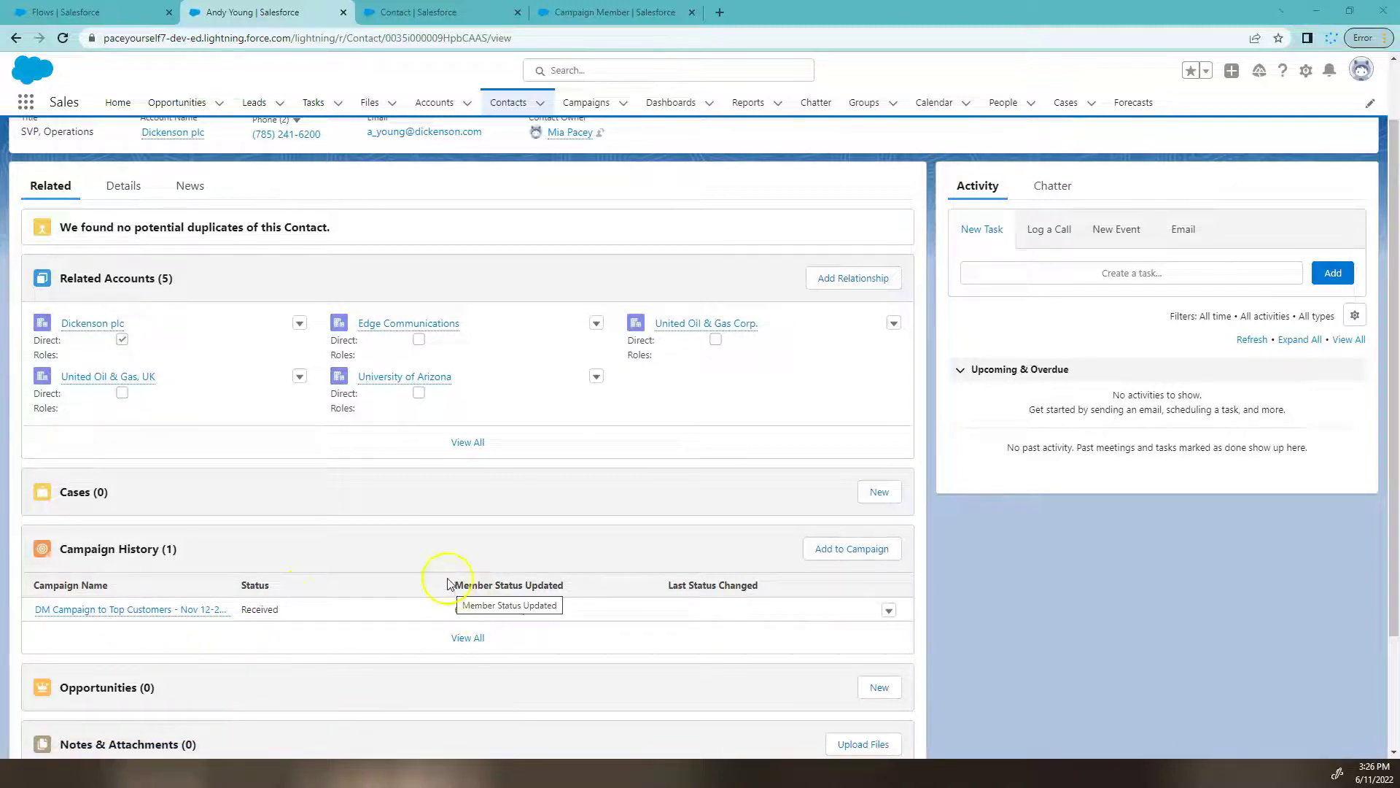
{"action": "left_click", "coordinate": [431, 530]}
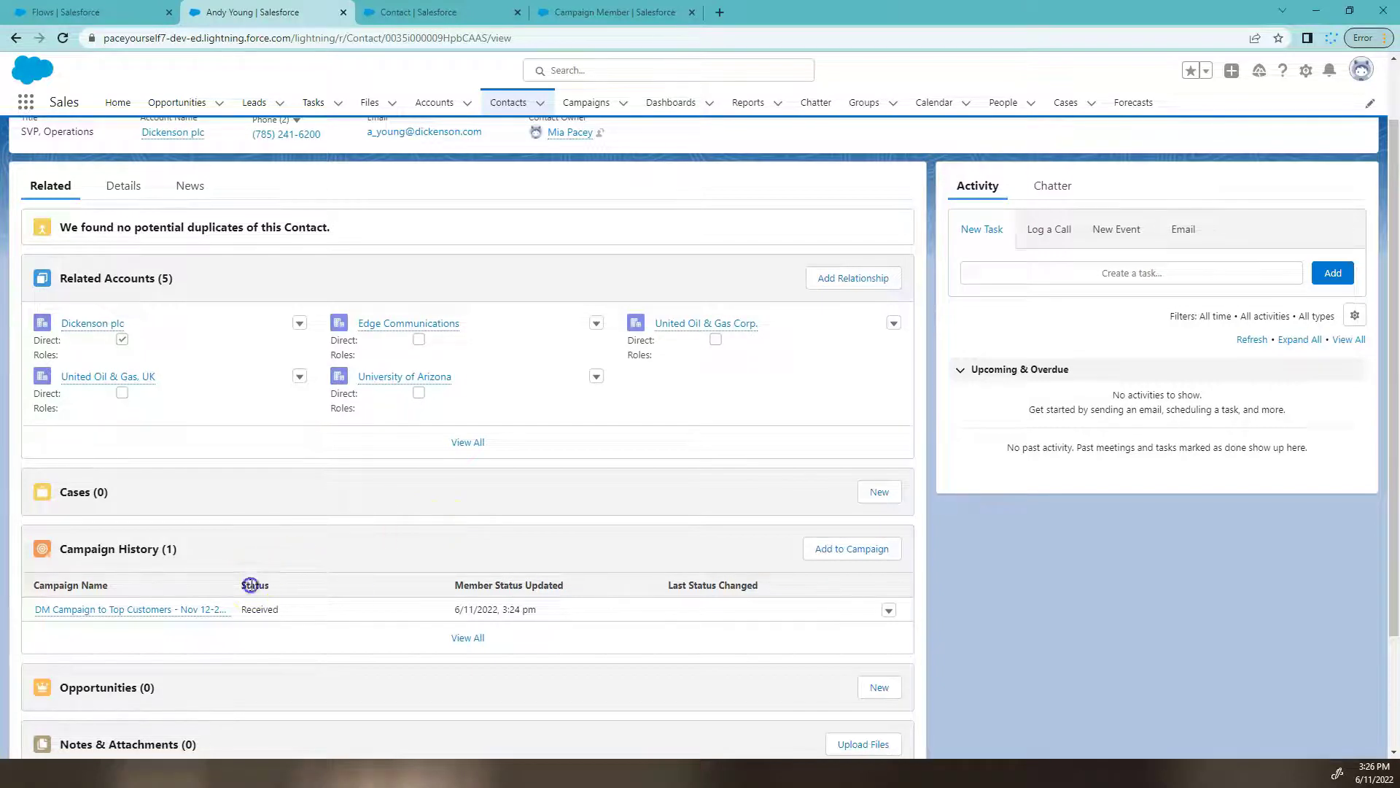
{"action": "left_click", "coordinate": [333, 551]}
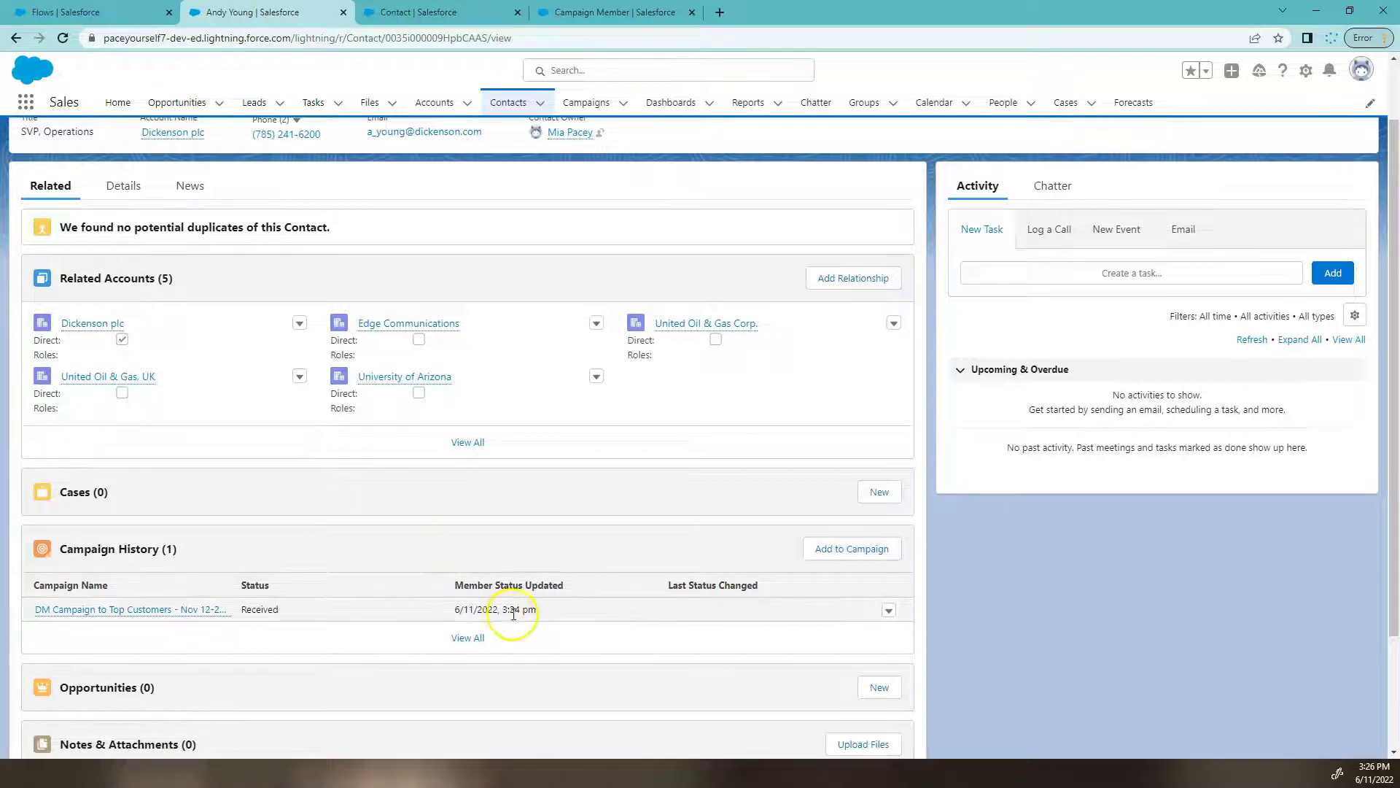
Edit the campaign membership, delete the Interested In value, and save with Status still Received.
{"action": "left_click", "coordinate": [889, 610]}
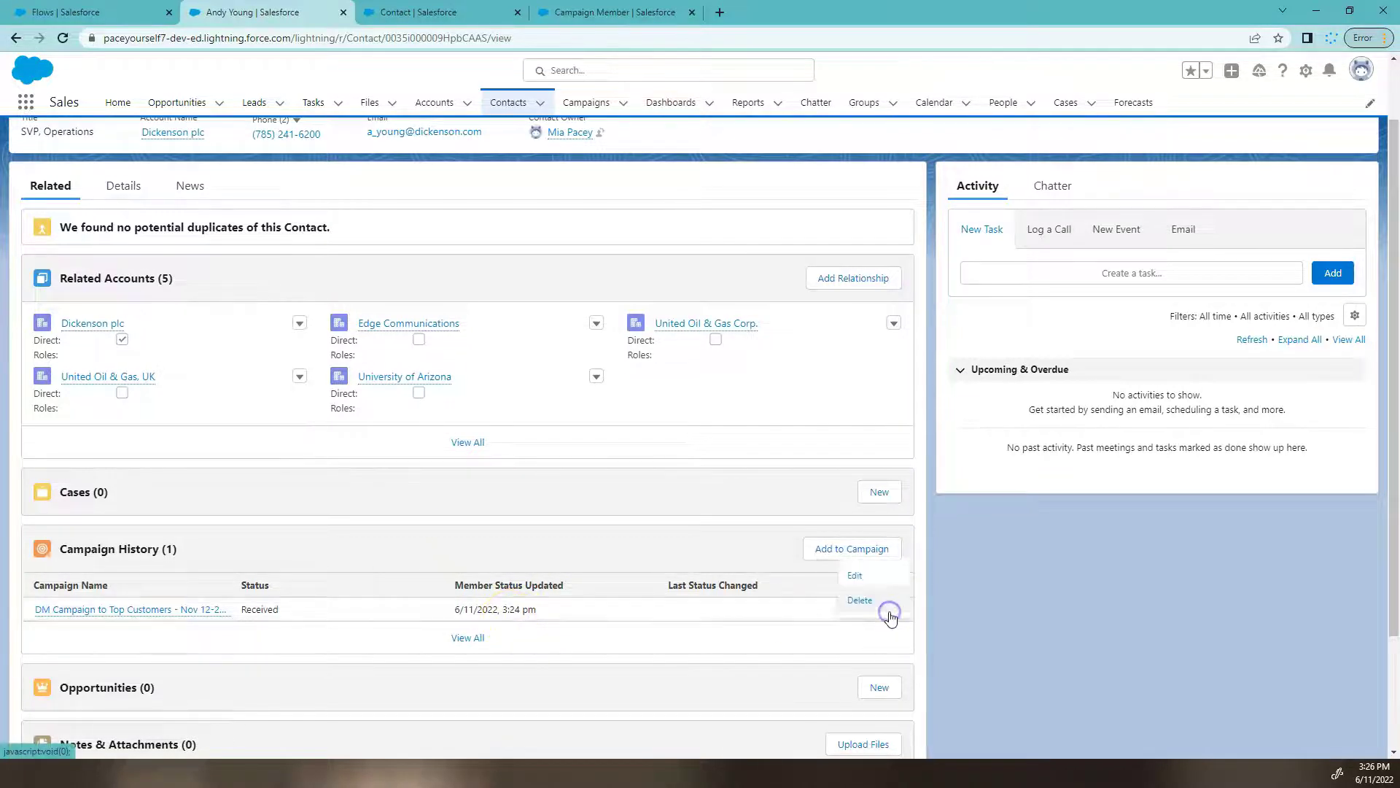
{"action": "left_click", "coordinate": [882, 574]}
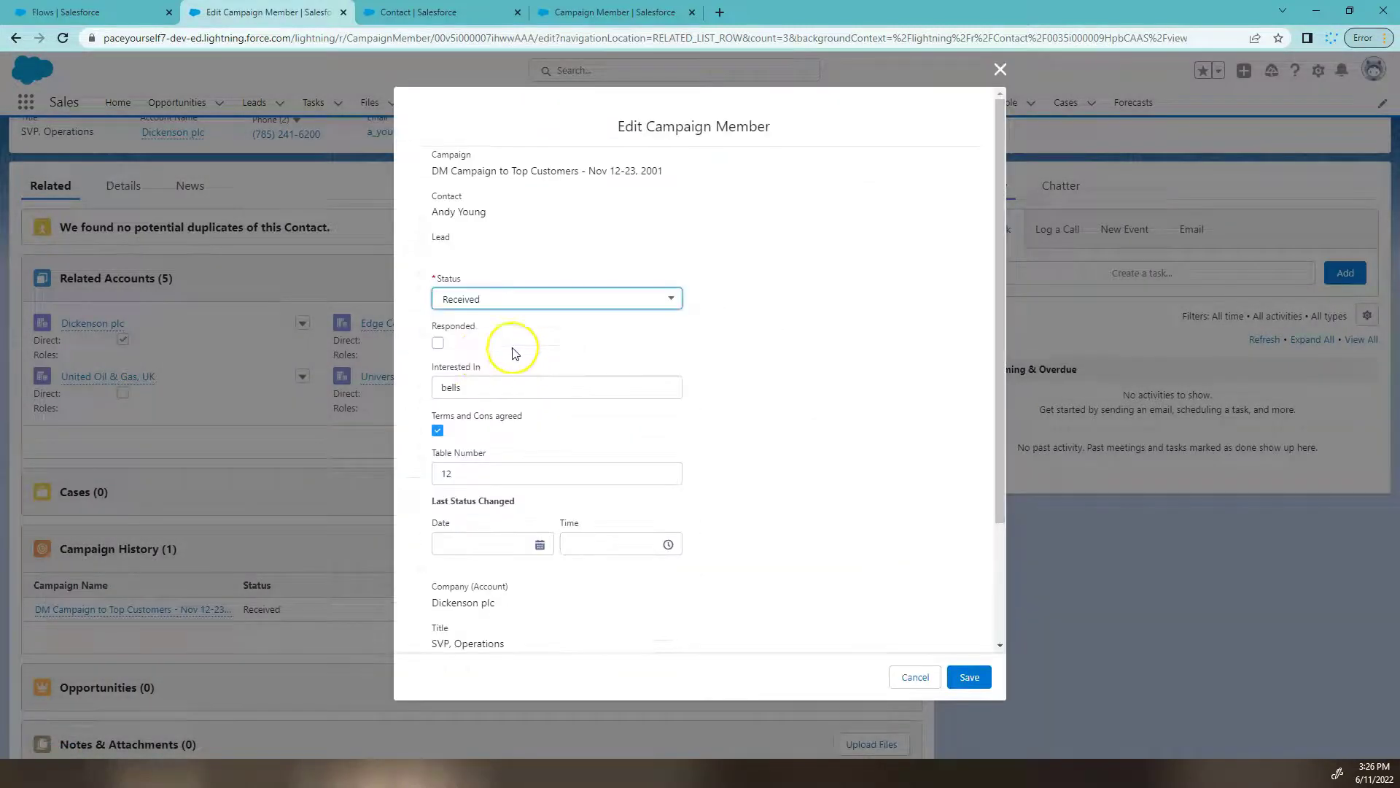
{"action": "double_click", "coordinate": [479, 386]}
{"action": "key", "text": "BackSpace"}
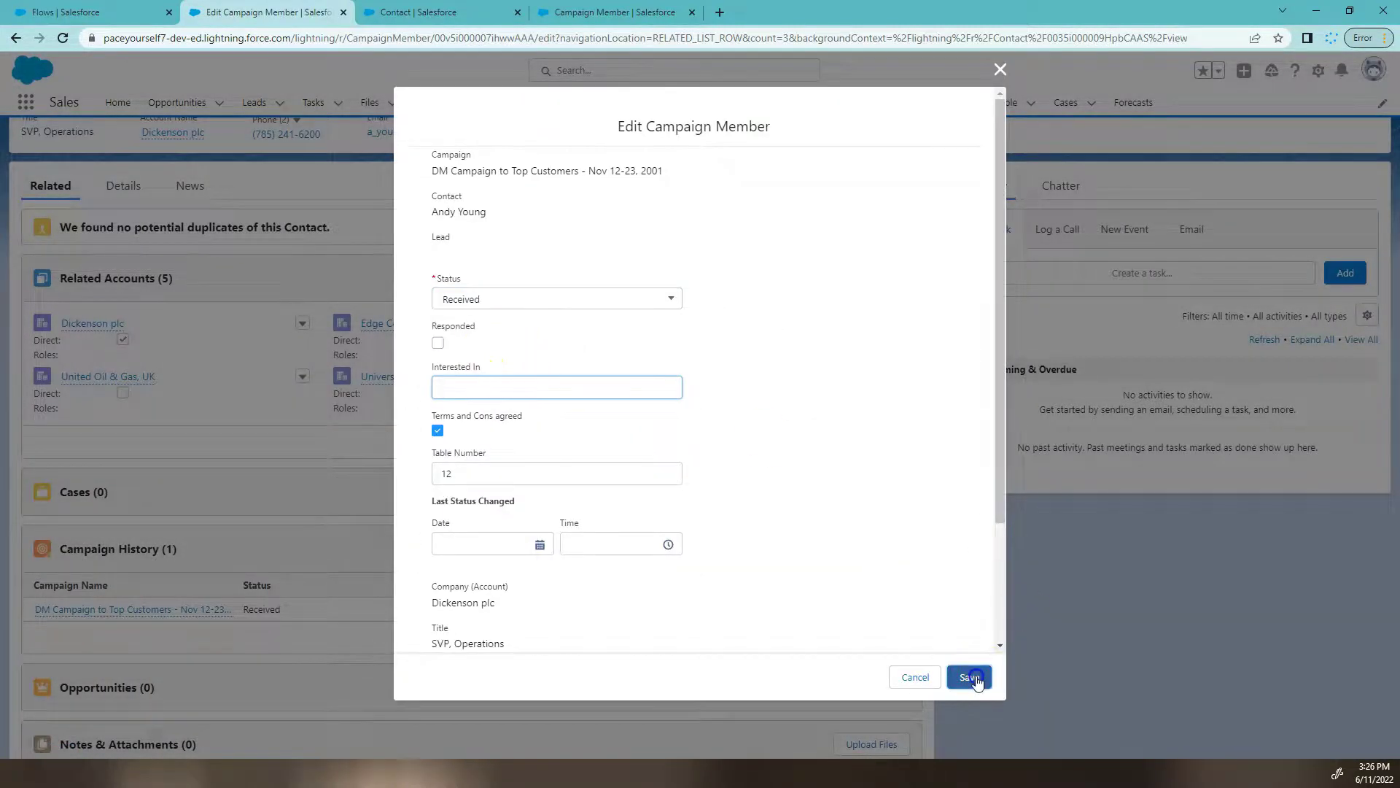
{"action": "left_click", "coordinate": [973, 676]}
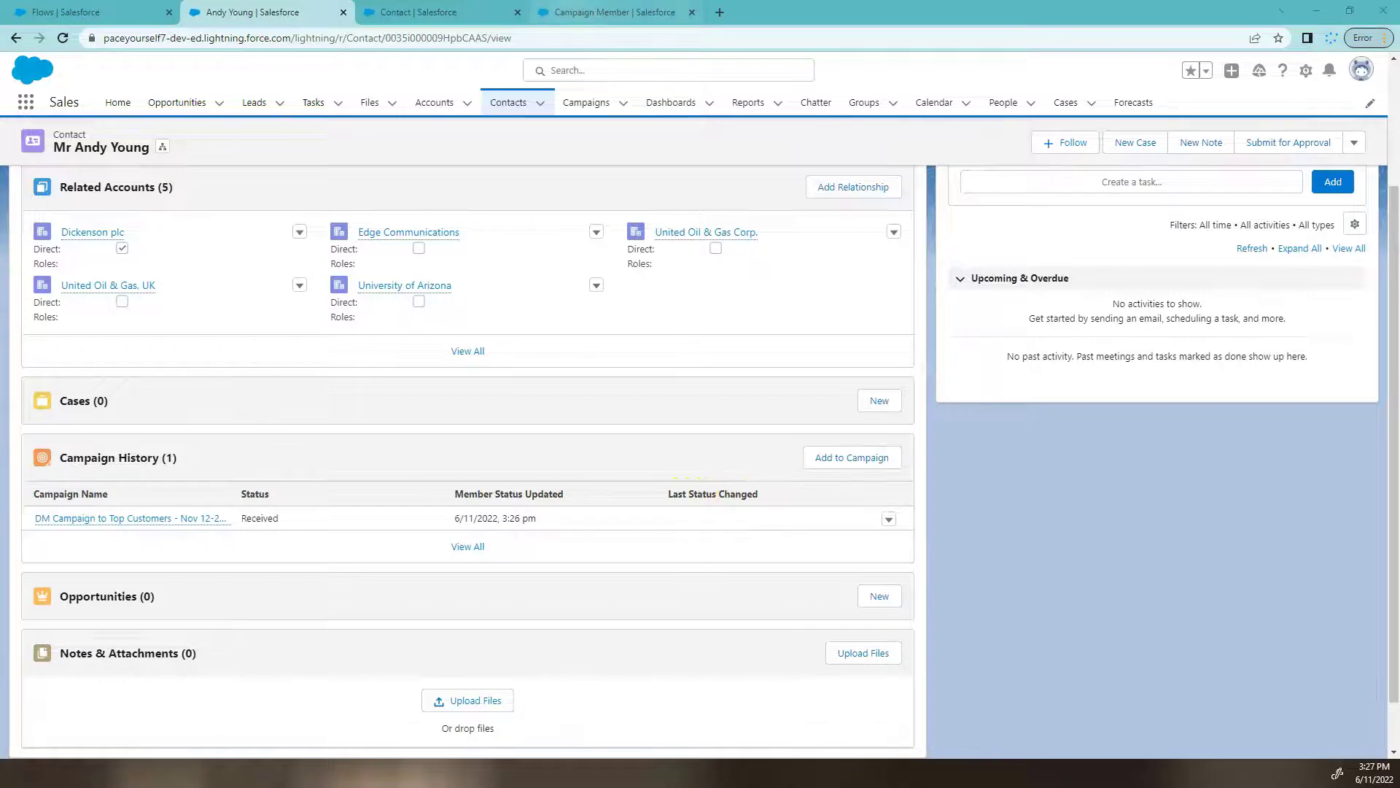
Look over the Campaign Member fields list, then move to the Flows list to start a new flow.
{"action": "left_click", "coordinate": [576, 13]}
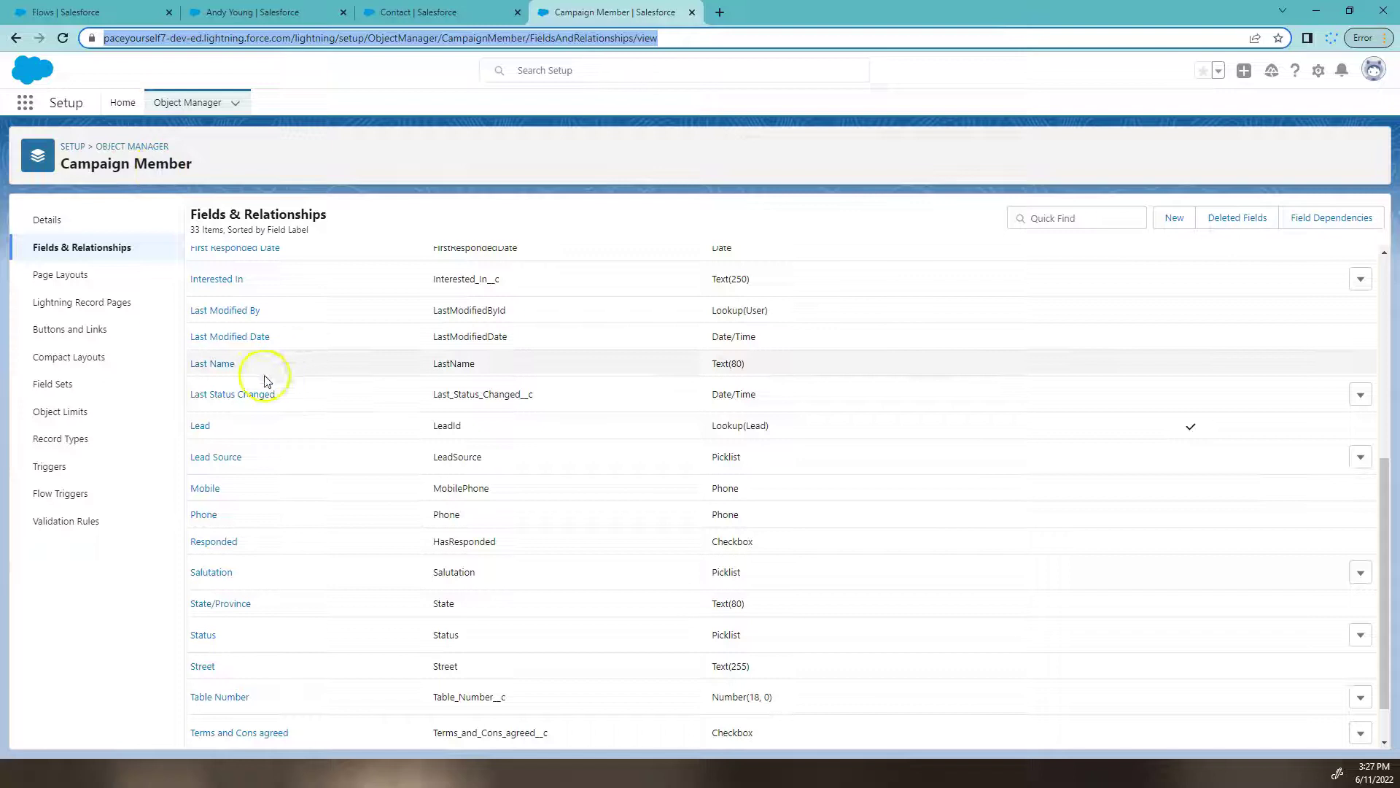
{"action": "left_click", "coordinate": [120, 17]}
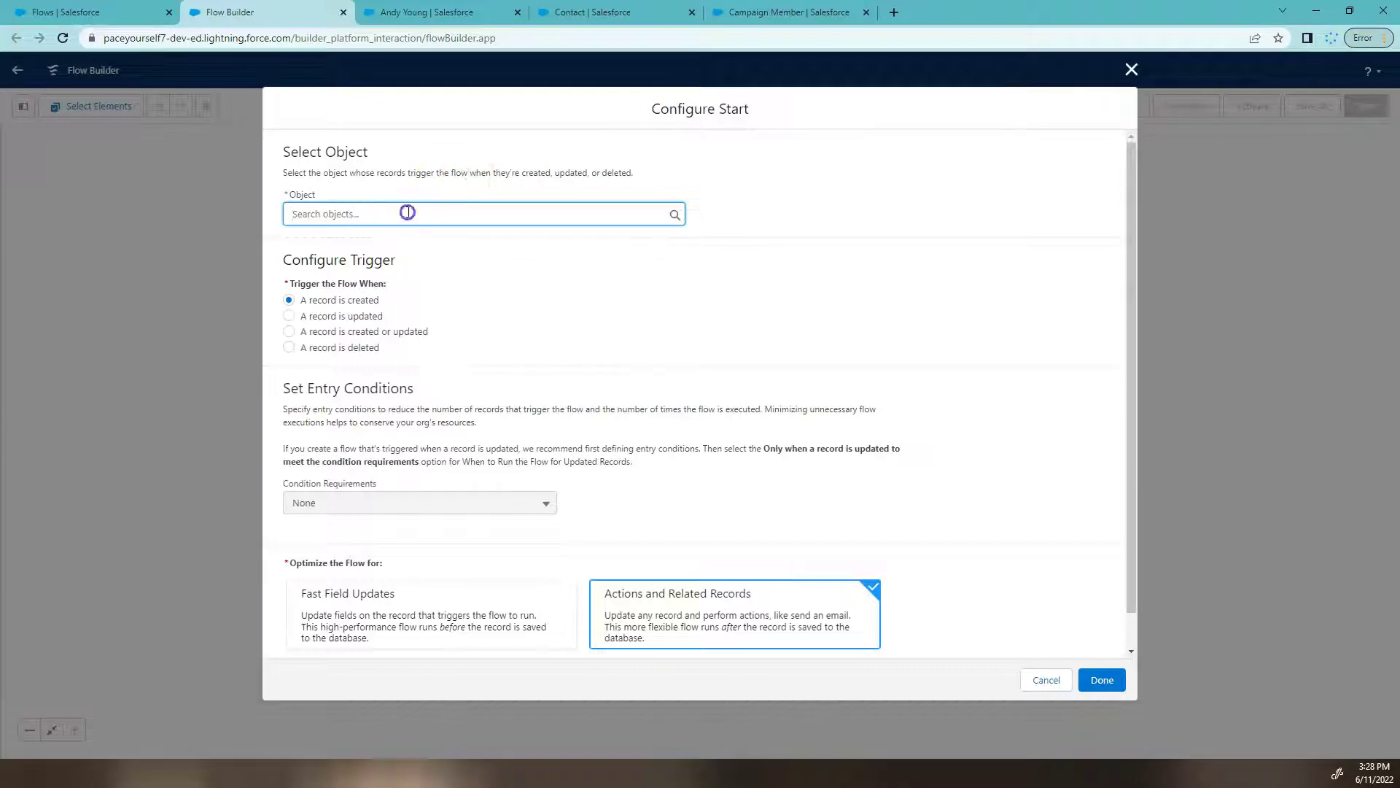
Set Campaign Member as the triggering object, running when a record is updated.
{"action": "left_click", "coordinate": [407, 212]}
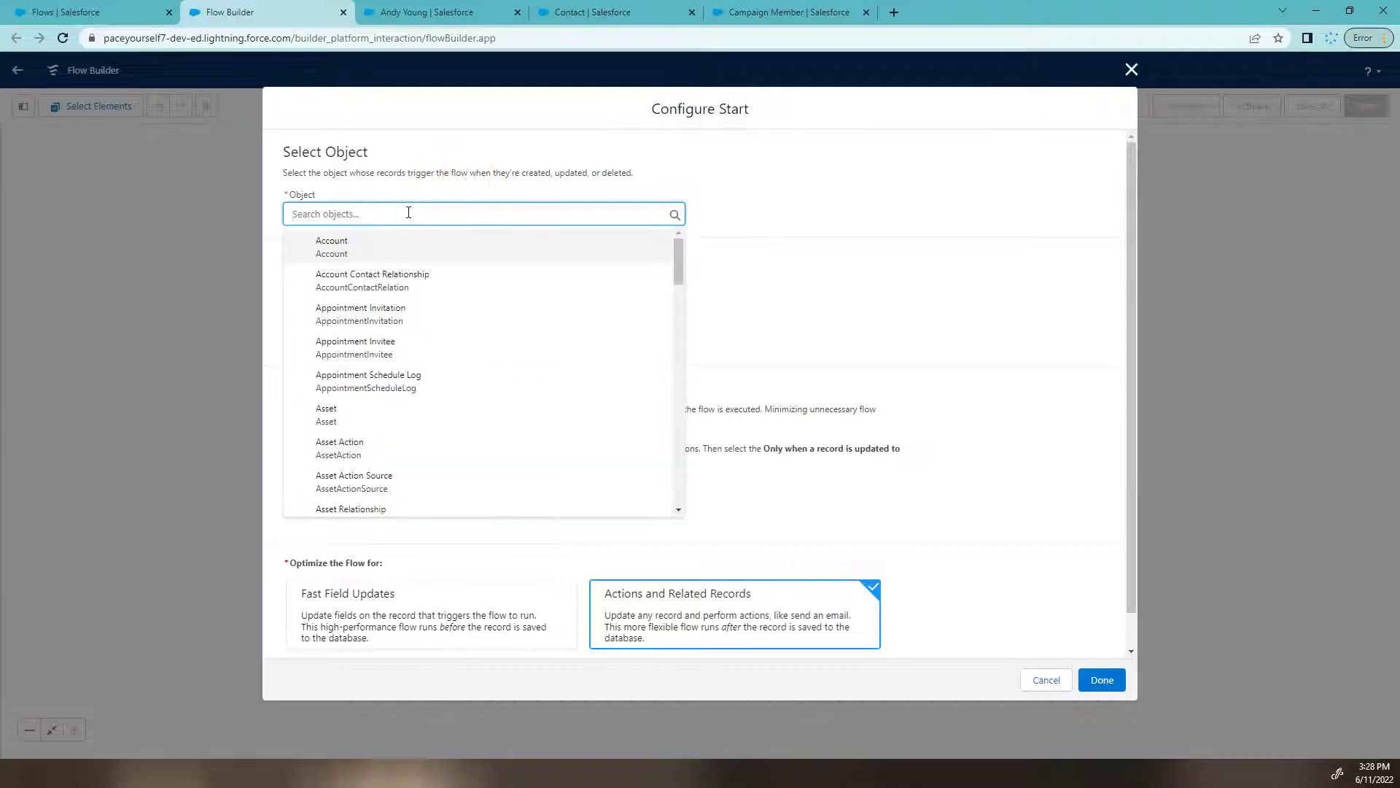
{"action": "type", "text": "cA"}
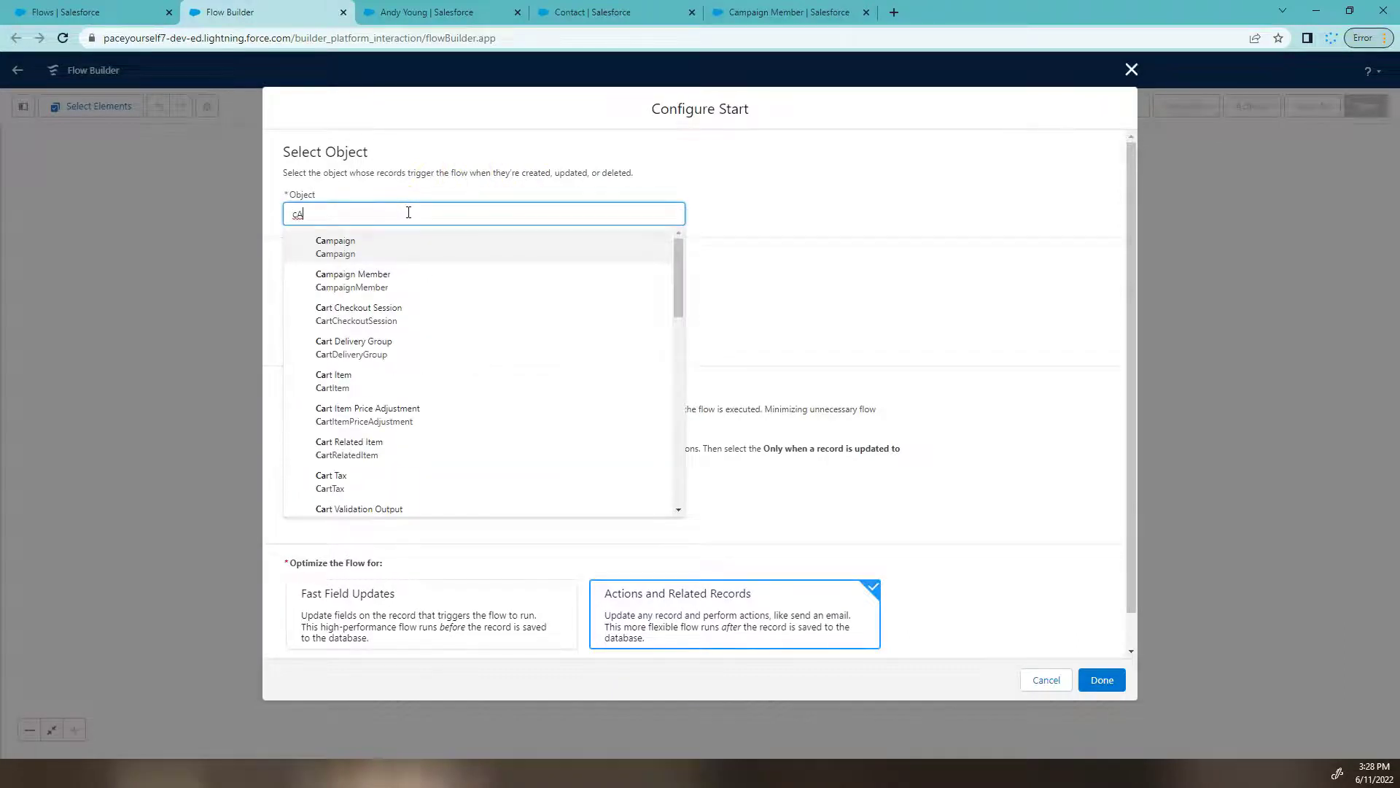
{"action": "left_click", "coordinate": [398, 279]}
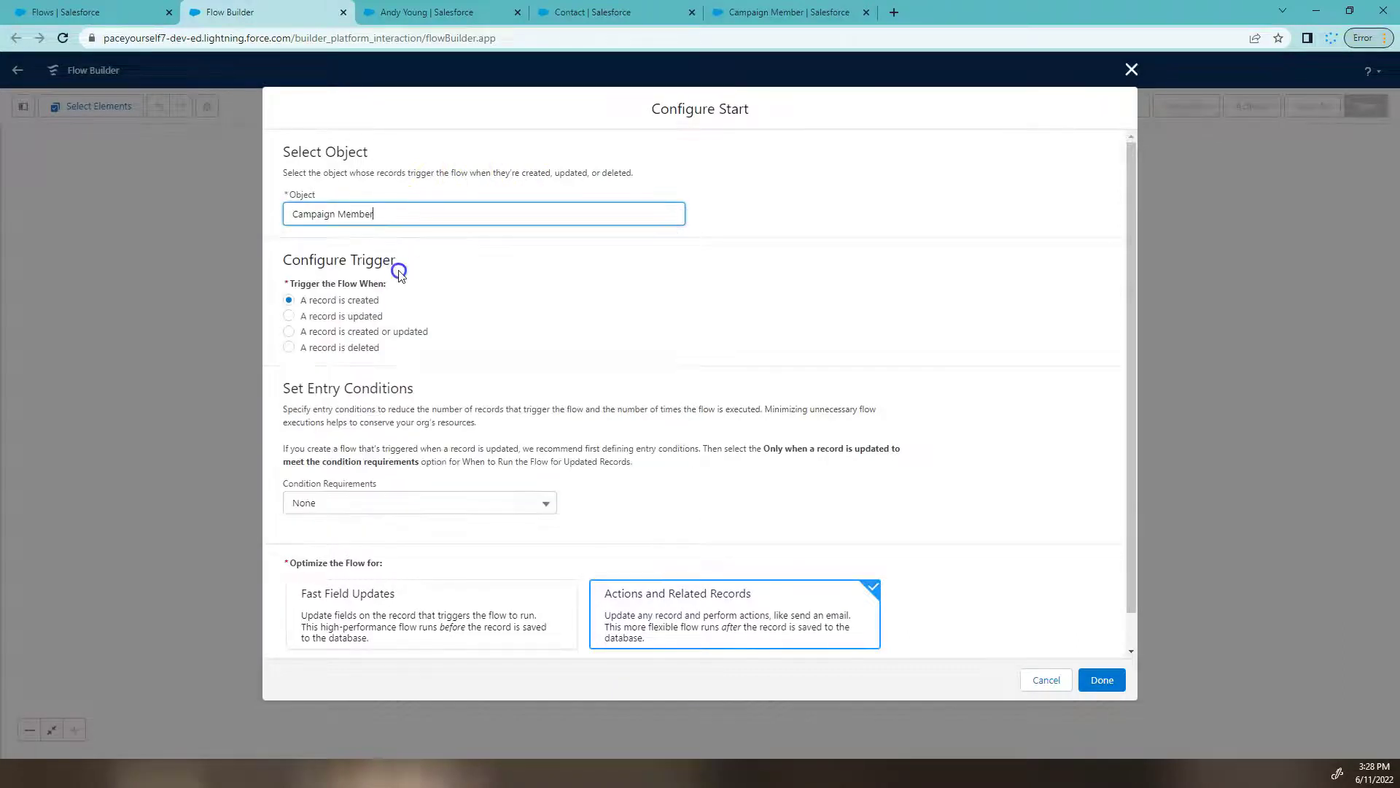
{"action": "left_click", "coordinate": [345, 317]}
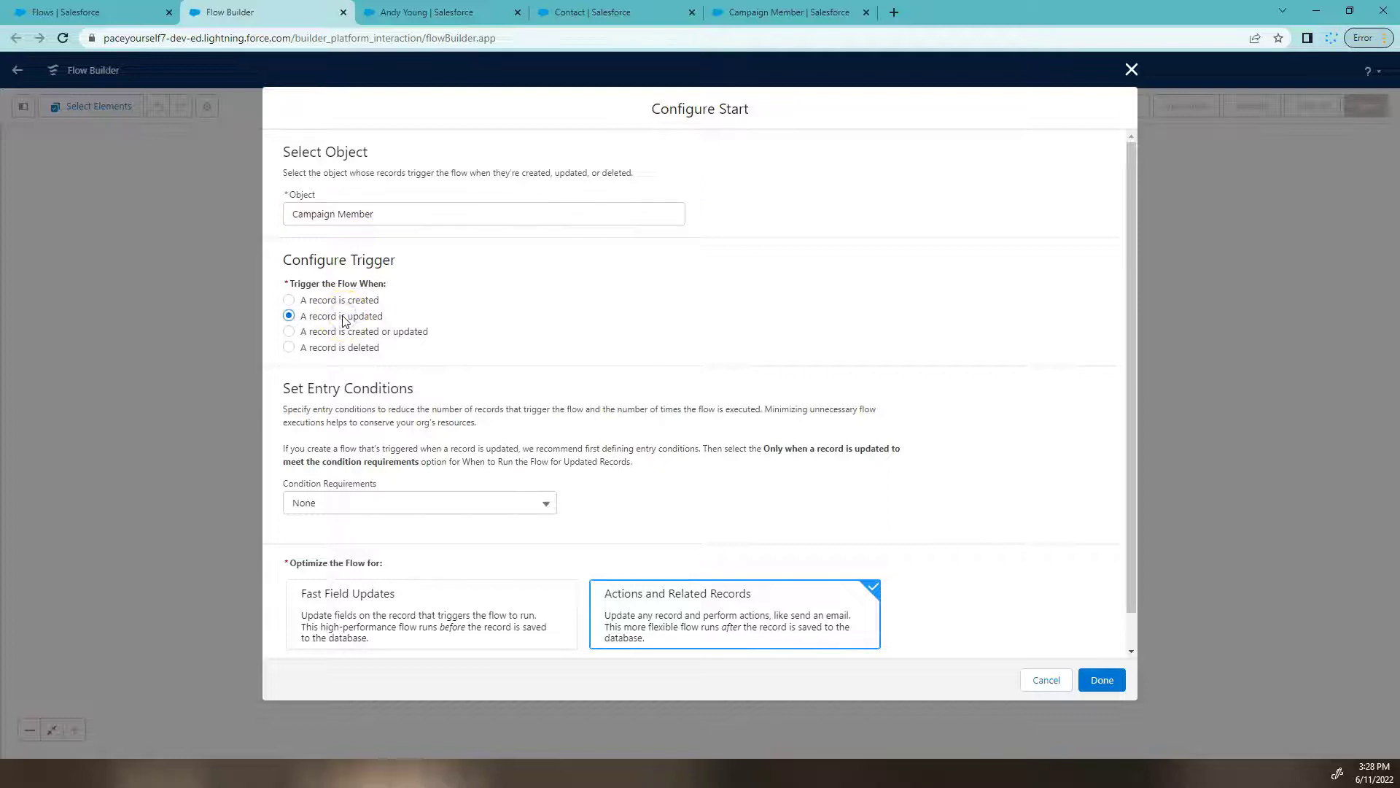
Add an all-conditions-met entry condition: Status Is Changed equals True.
{"action": "scroll", "coordinate": [467, 437], "scroll_direction": "down", "scroll_amount": 1}
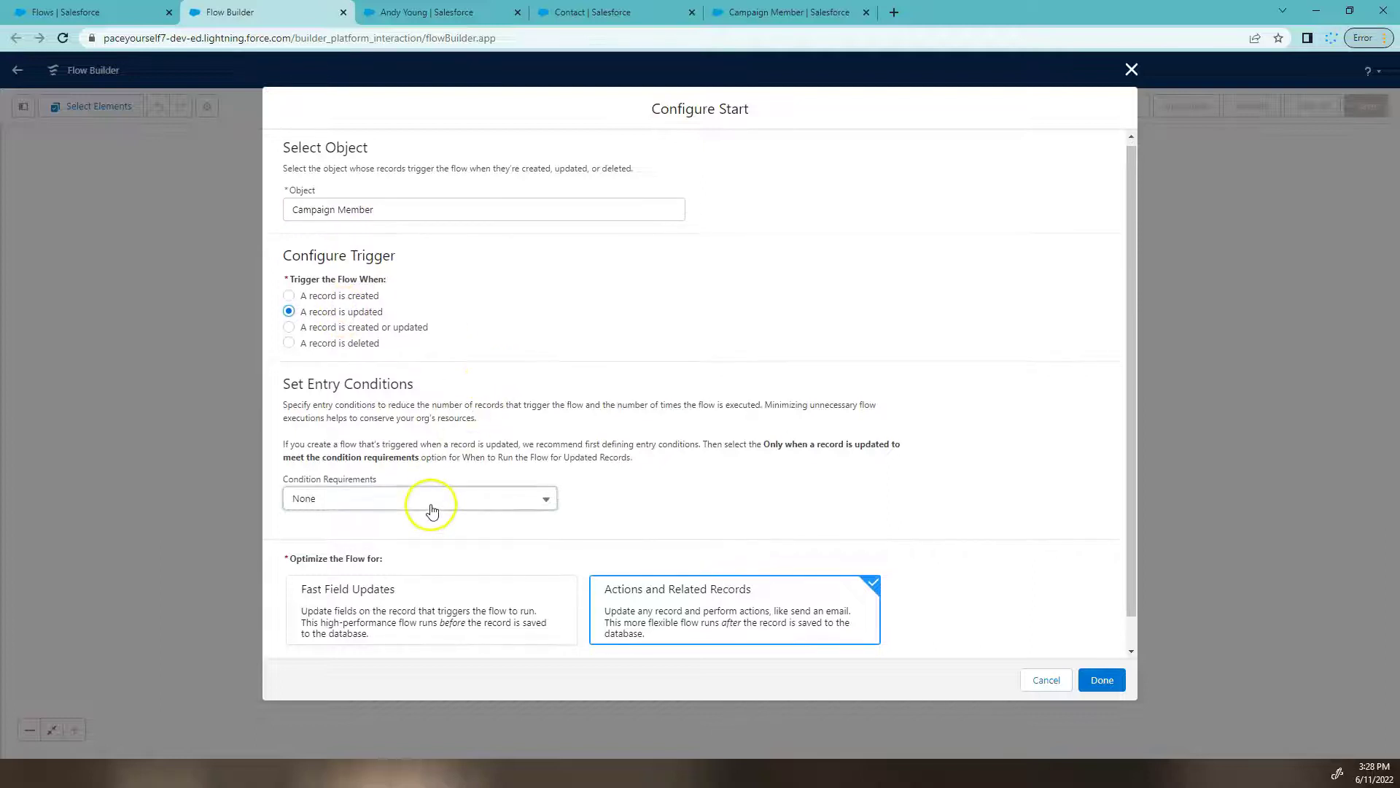
{"action": "left_click", "coordinate": [431, 509]}
{"action": "left_click", "coordinate": [421, 553]}
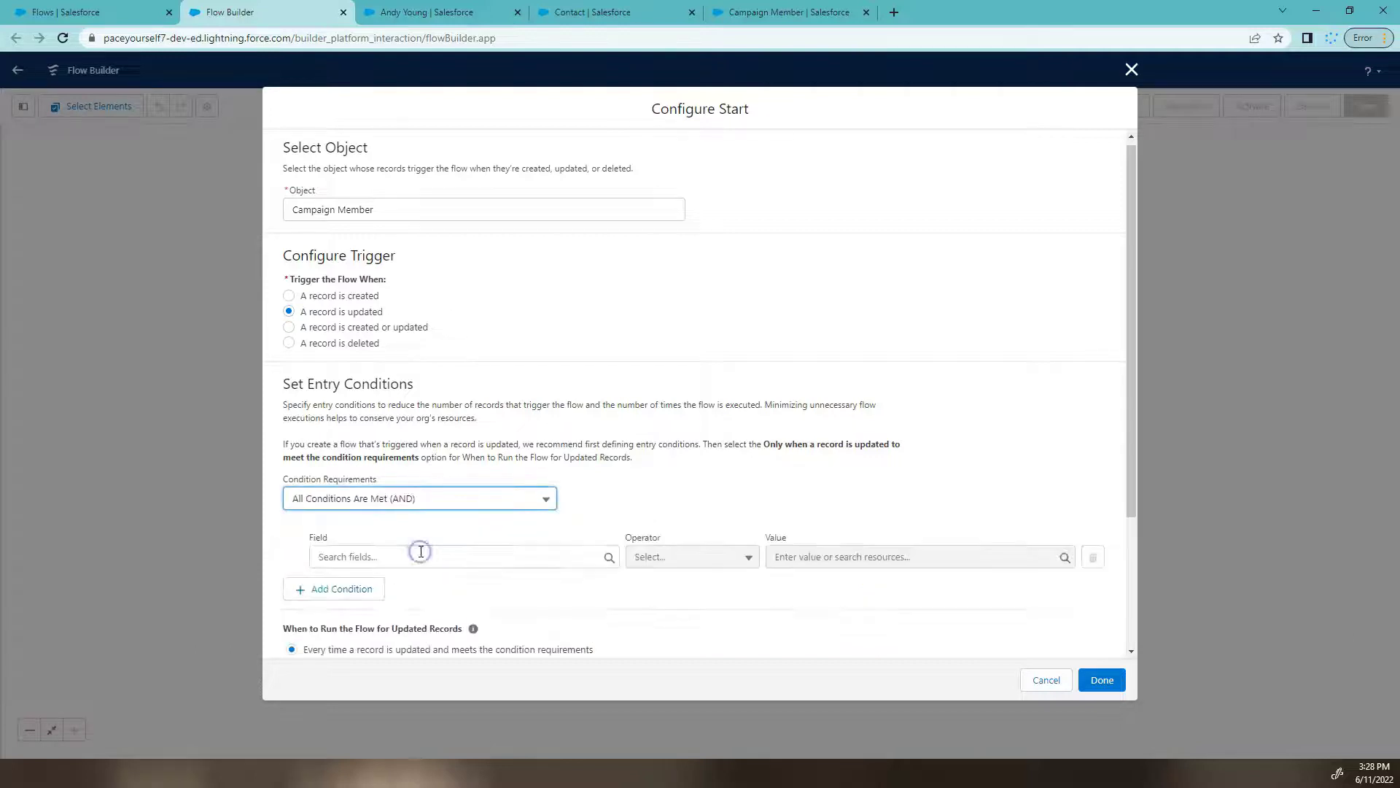
{"action": "type", "text": "s"}
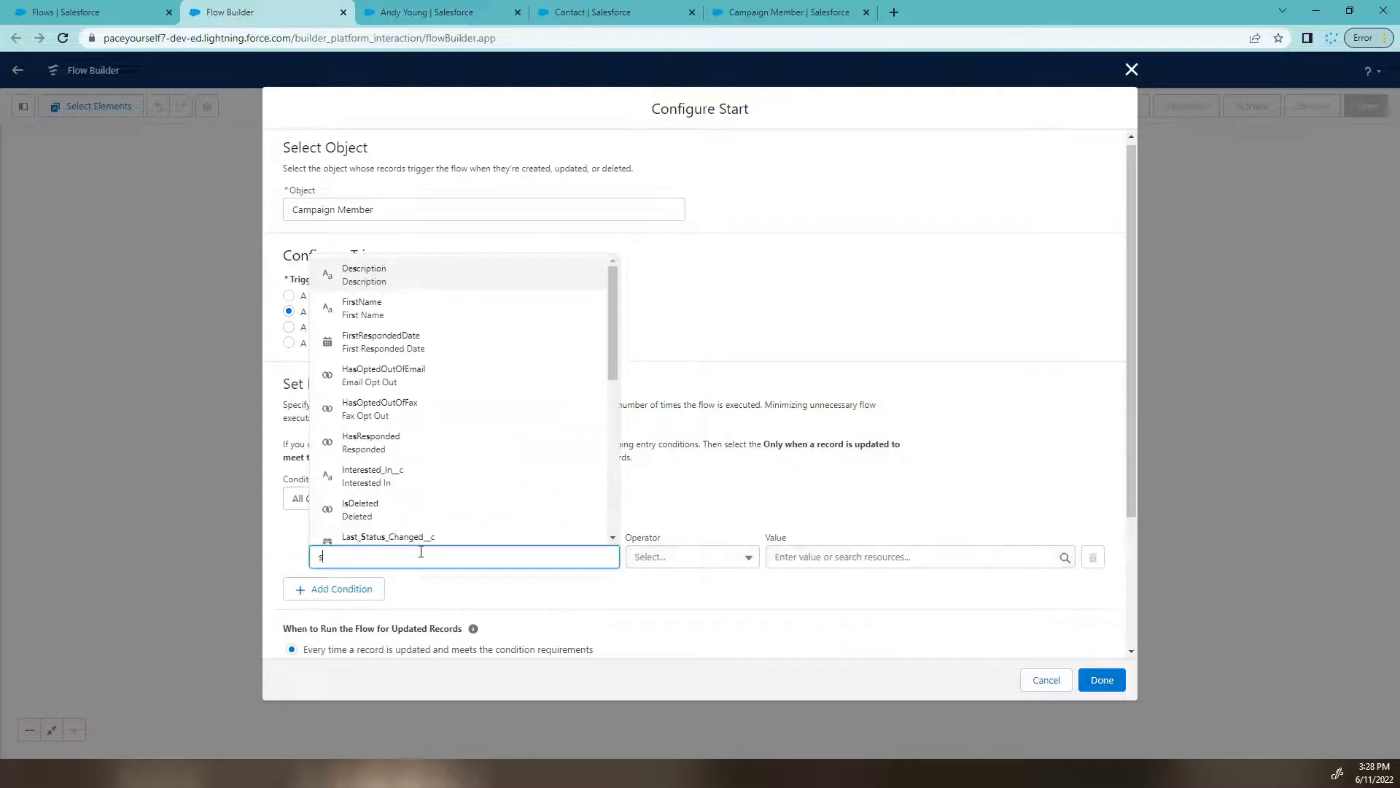
{"action": "type", "text": "tat"}
{"action": "left_click", "coordinate": [415, 525]}
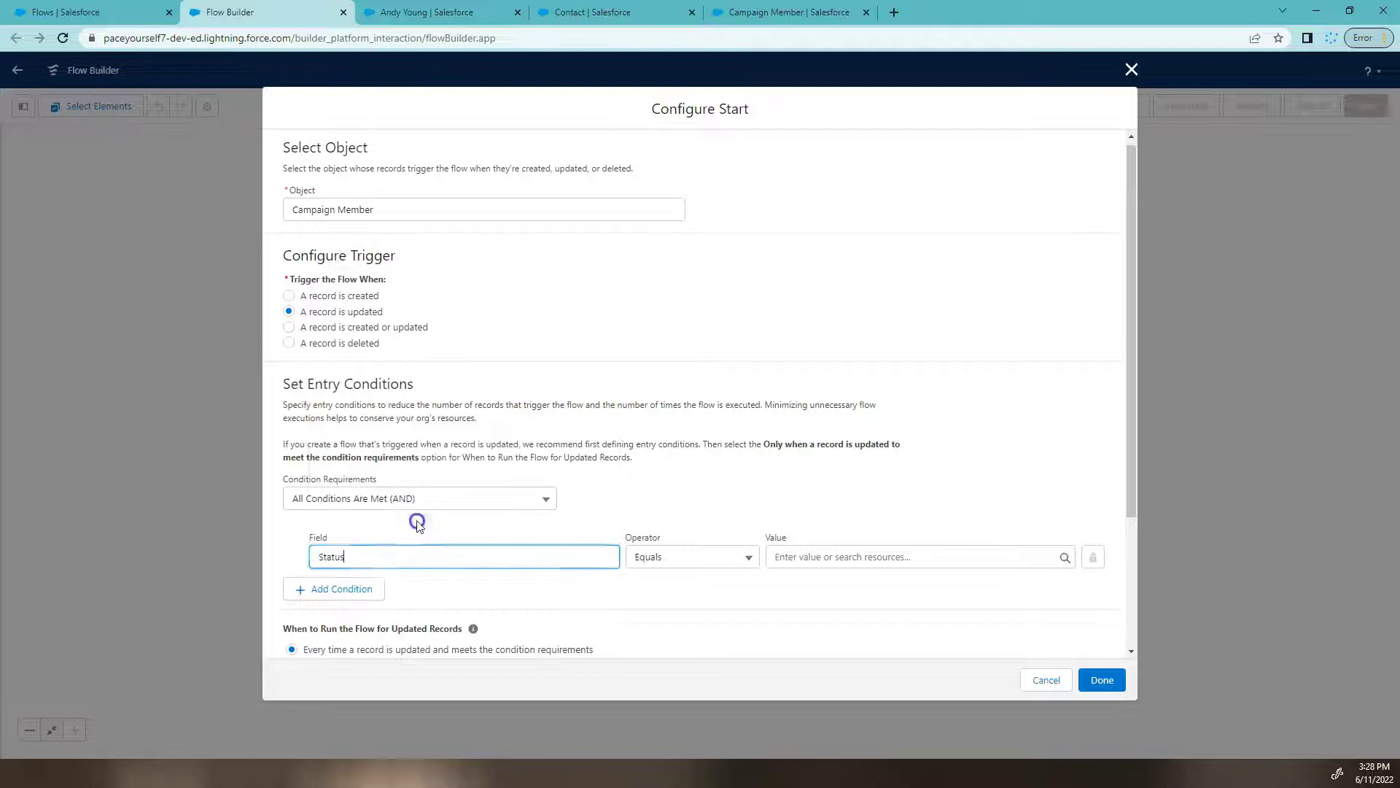
{"action": "left_click", "coordinate": [693, 556]}
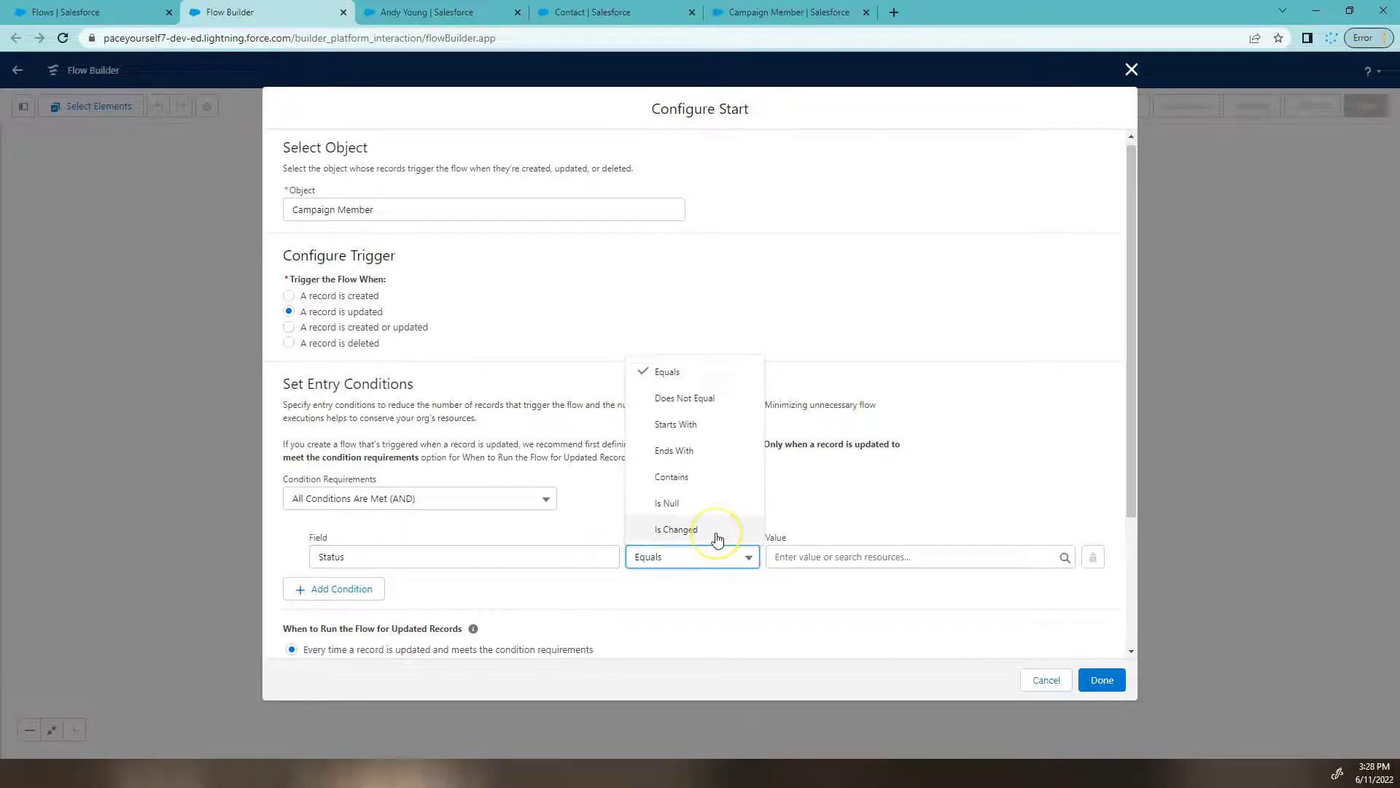
{"action": "left_click", "coordinate": [718, 529]}
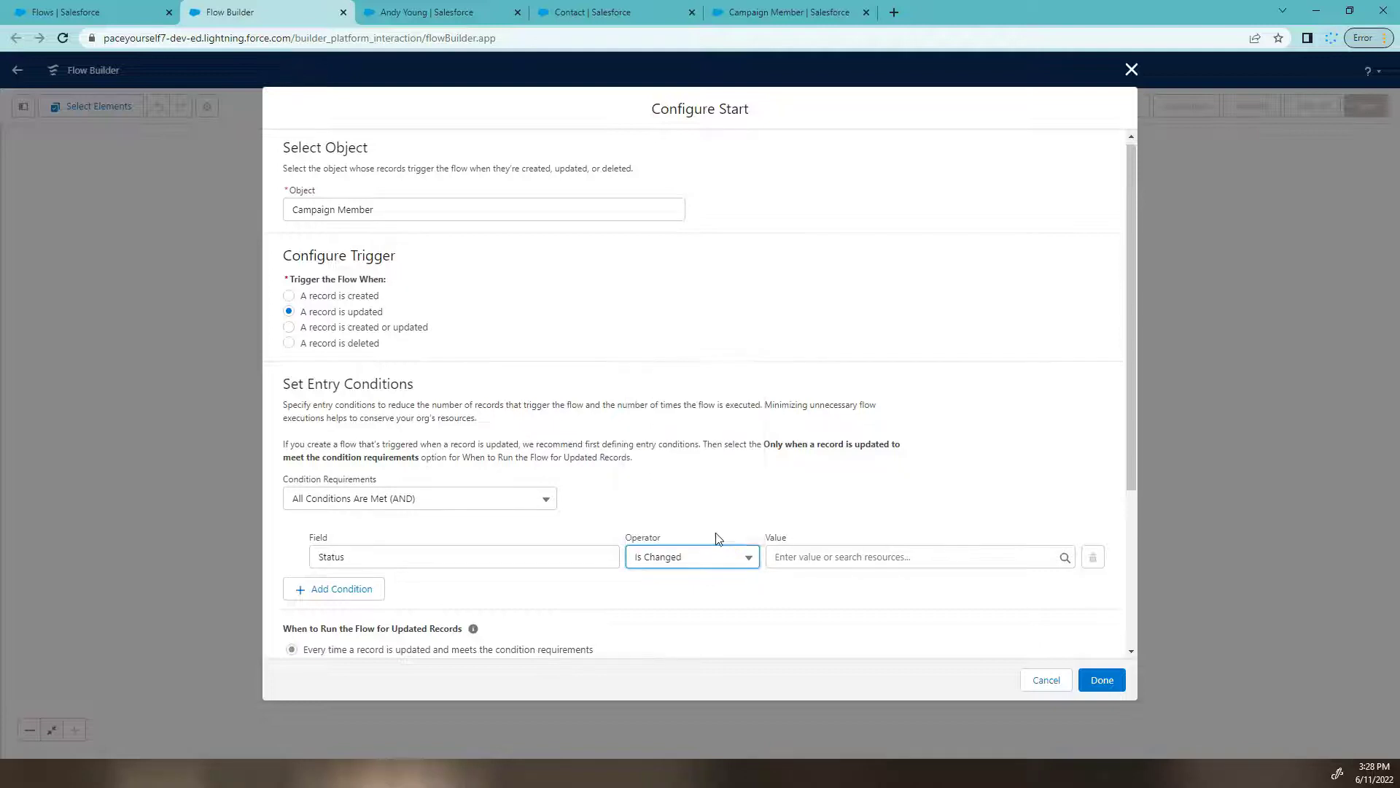
{"action": "left_click", "coordinate": [820, 555]}
{"action": "left_click", "coordinate": [888, 645]}
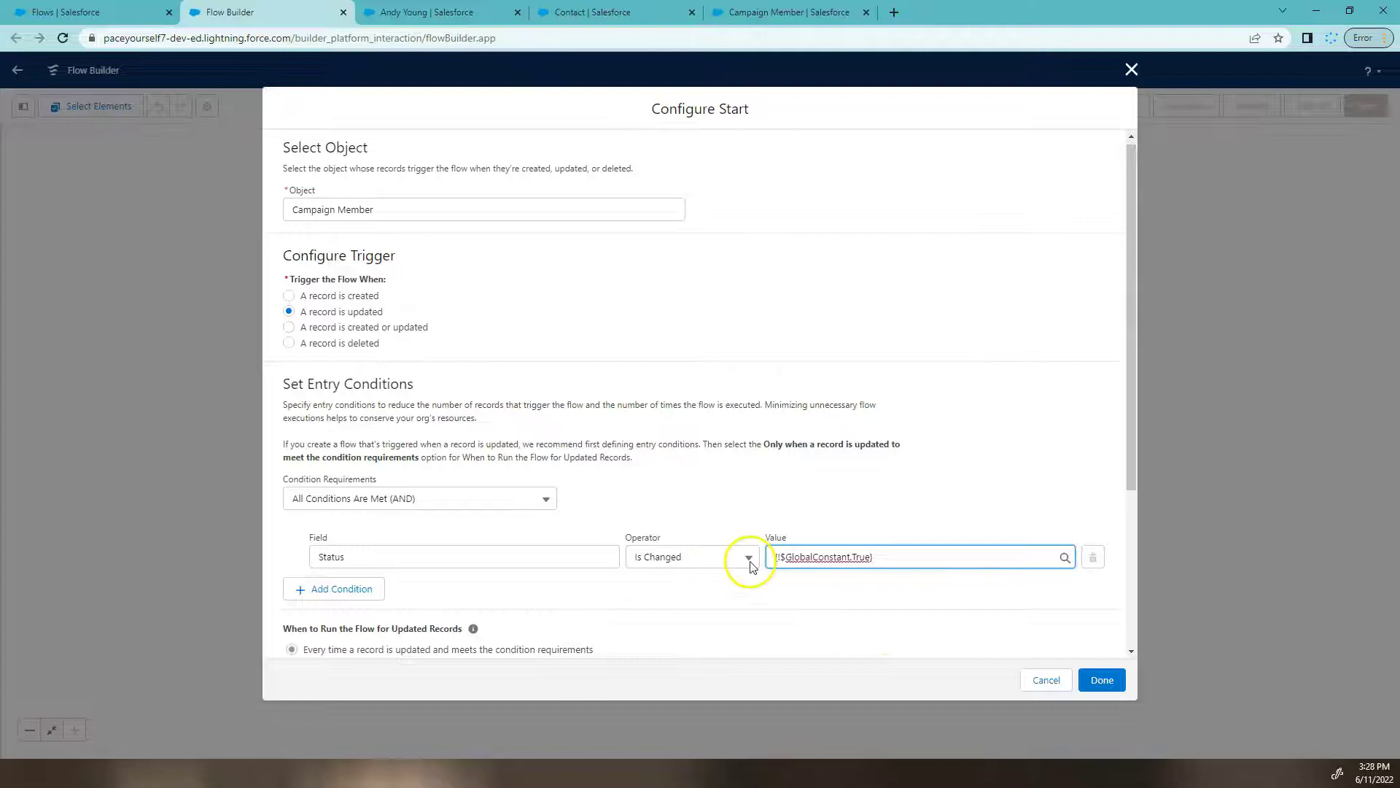
Optimize the flow for Fast Field Updates and confirm the start configuration.
{"action": "scroll", "coordinate": [667, 401], "scroll_direction": "down", "scroll_amount": 5}
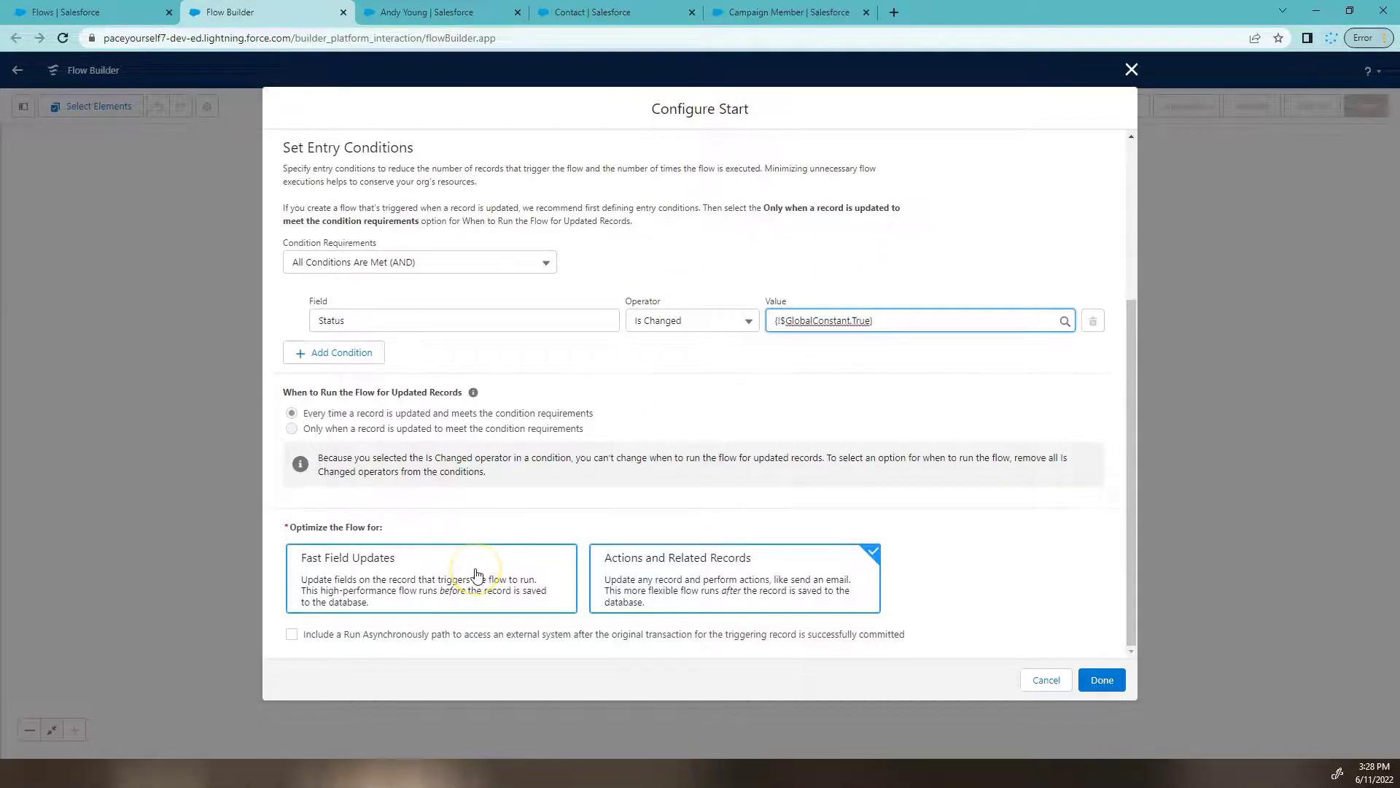
{"action": "scroll", "coordinate": [477, 575], "scroll_direction": "up", "scroll_amount": 1}
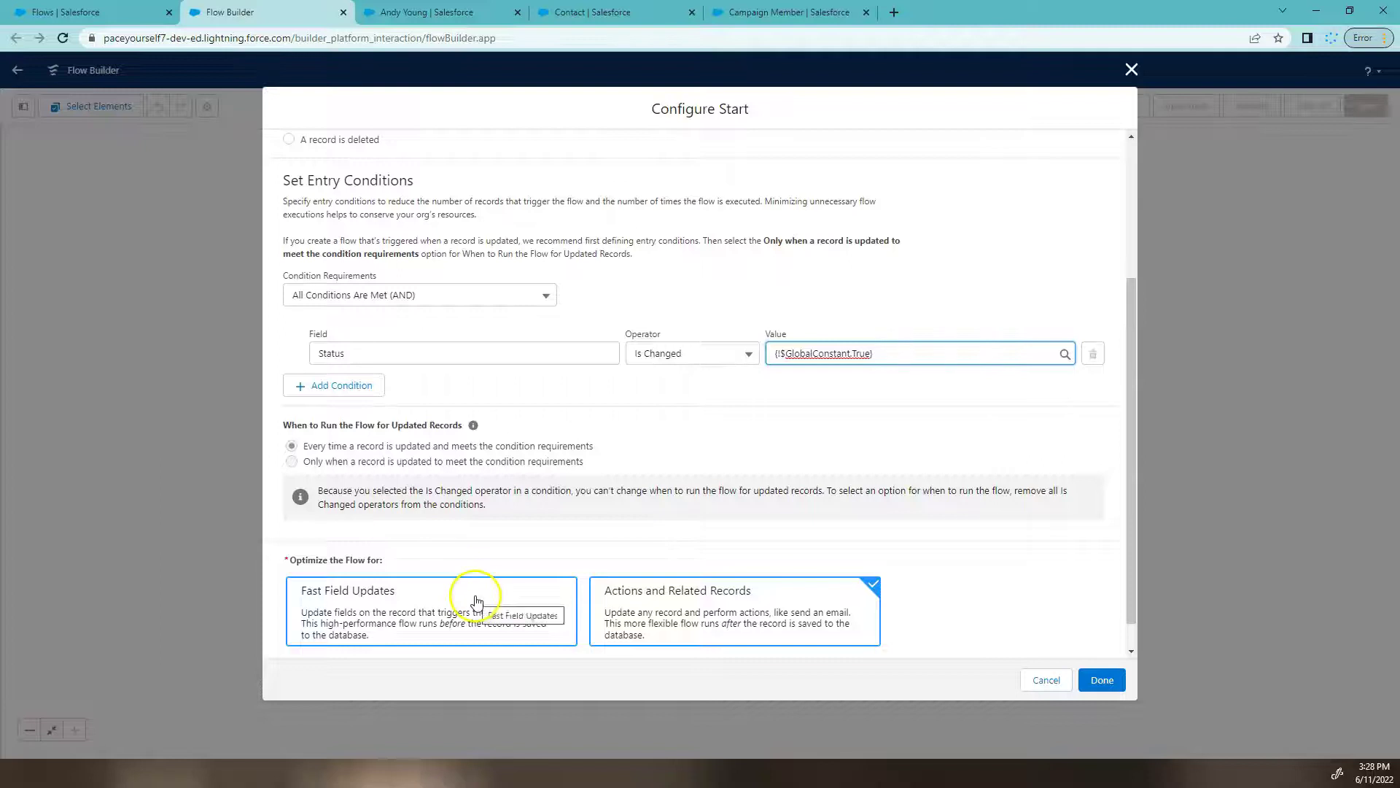
{"action": "left_click", "coordinate": [406, 590]}
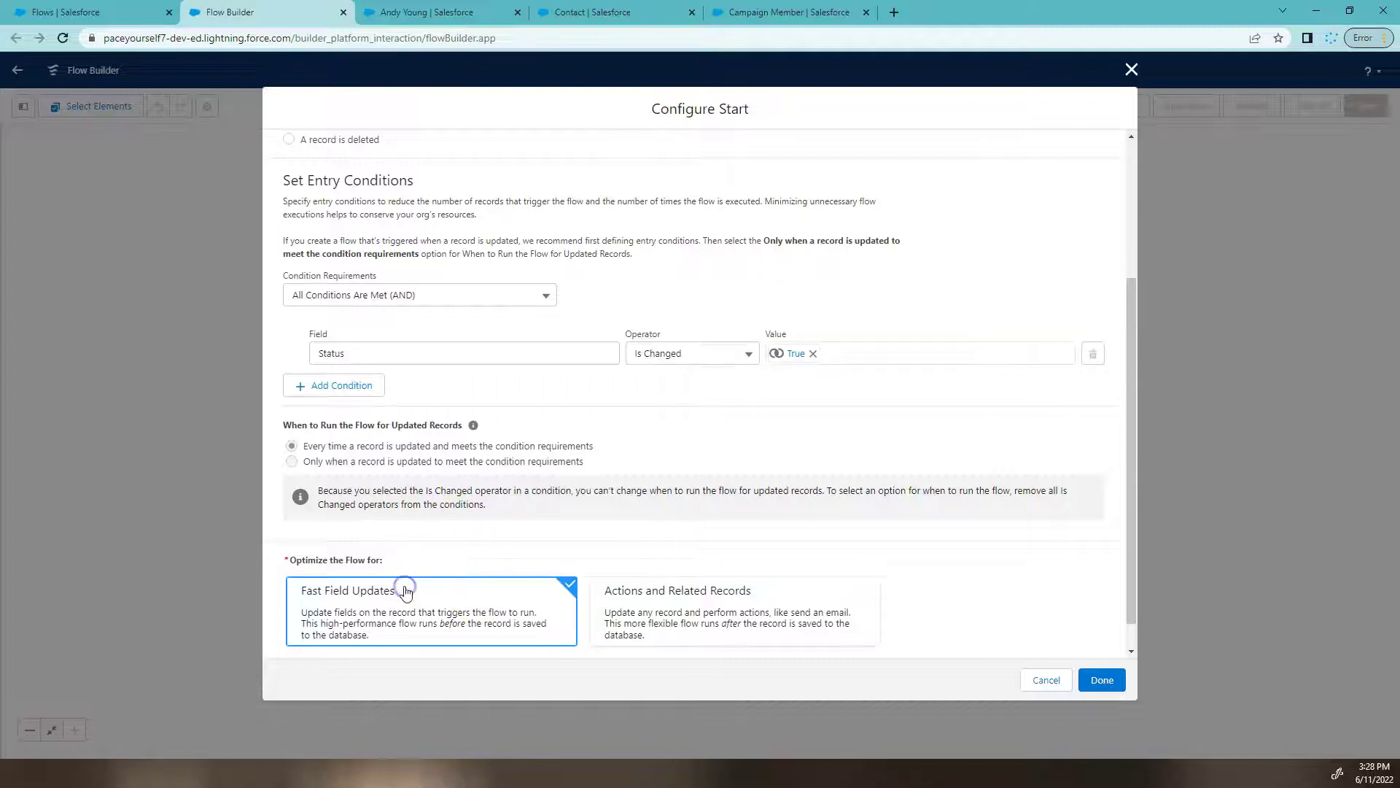
{"action": "scroll", "coordinate": [474, 541], "scroll_direction": "down", "scroll_amount": 1}
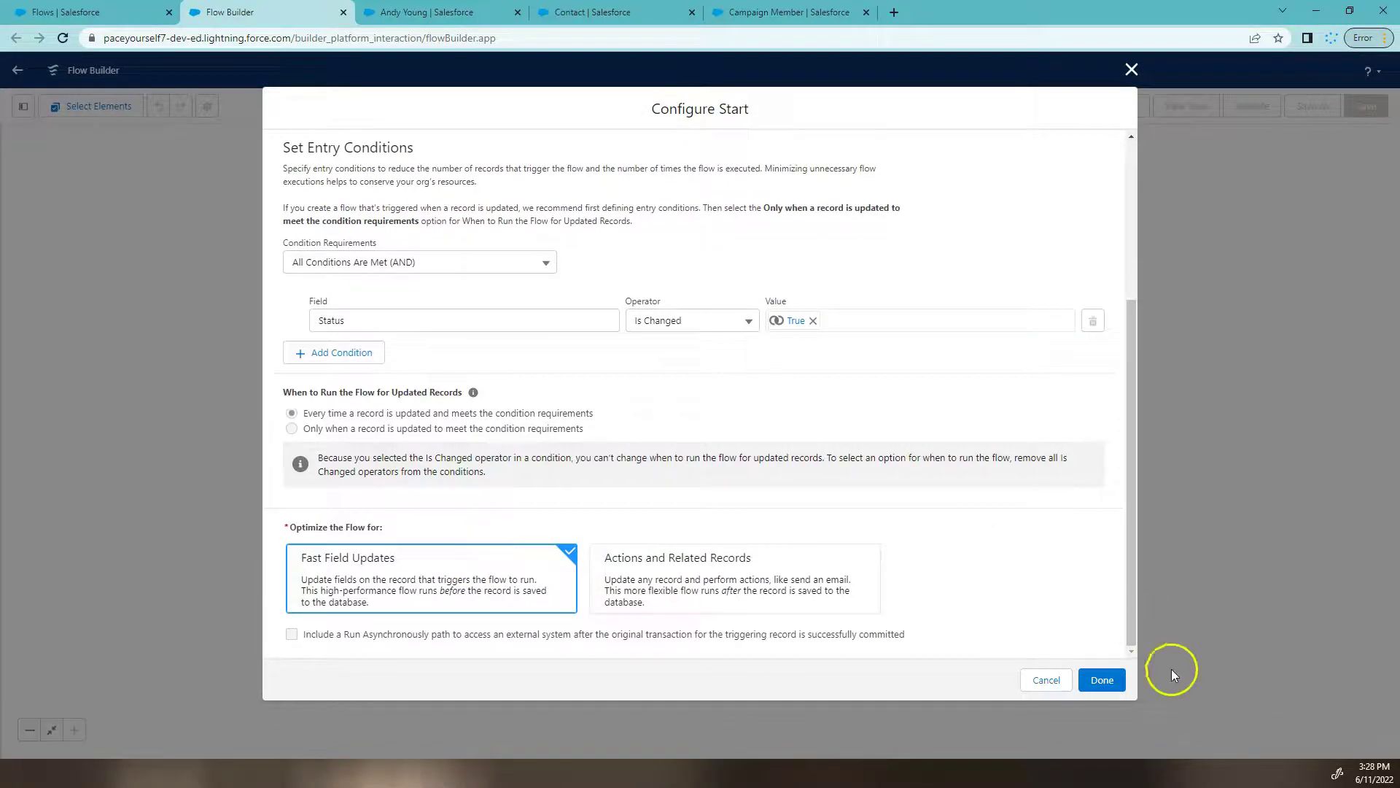
{"action": "left_click", "coordinate": [1101, 679]}
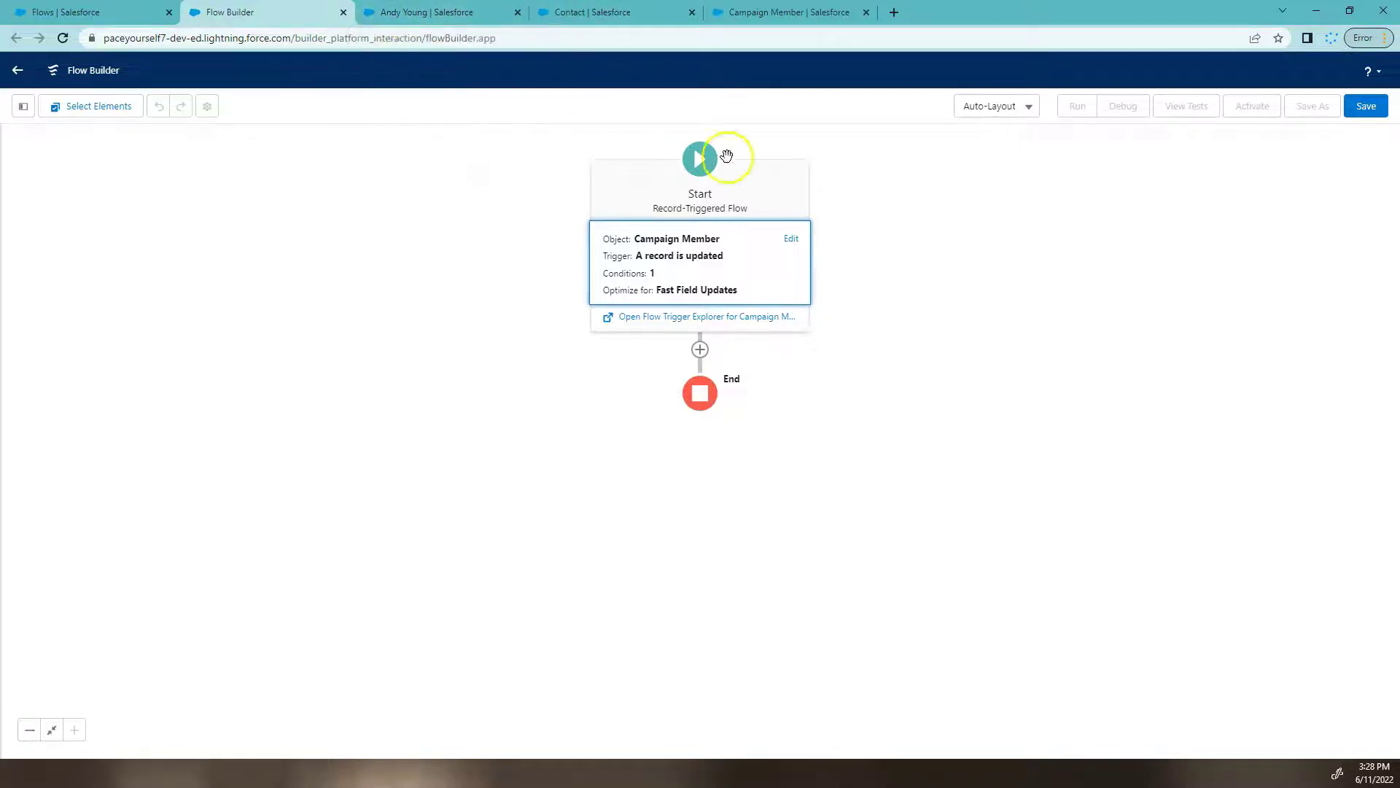
Add an Update Triggering Record element after Start, labelled 'Update Campaign Memver for status change'.
{"action": "left_click", "coordinate": [700, 351]}
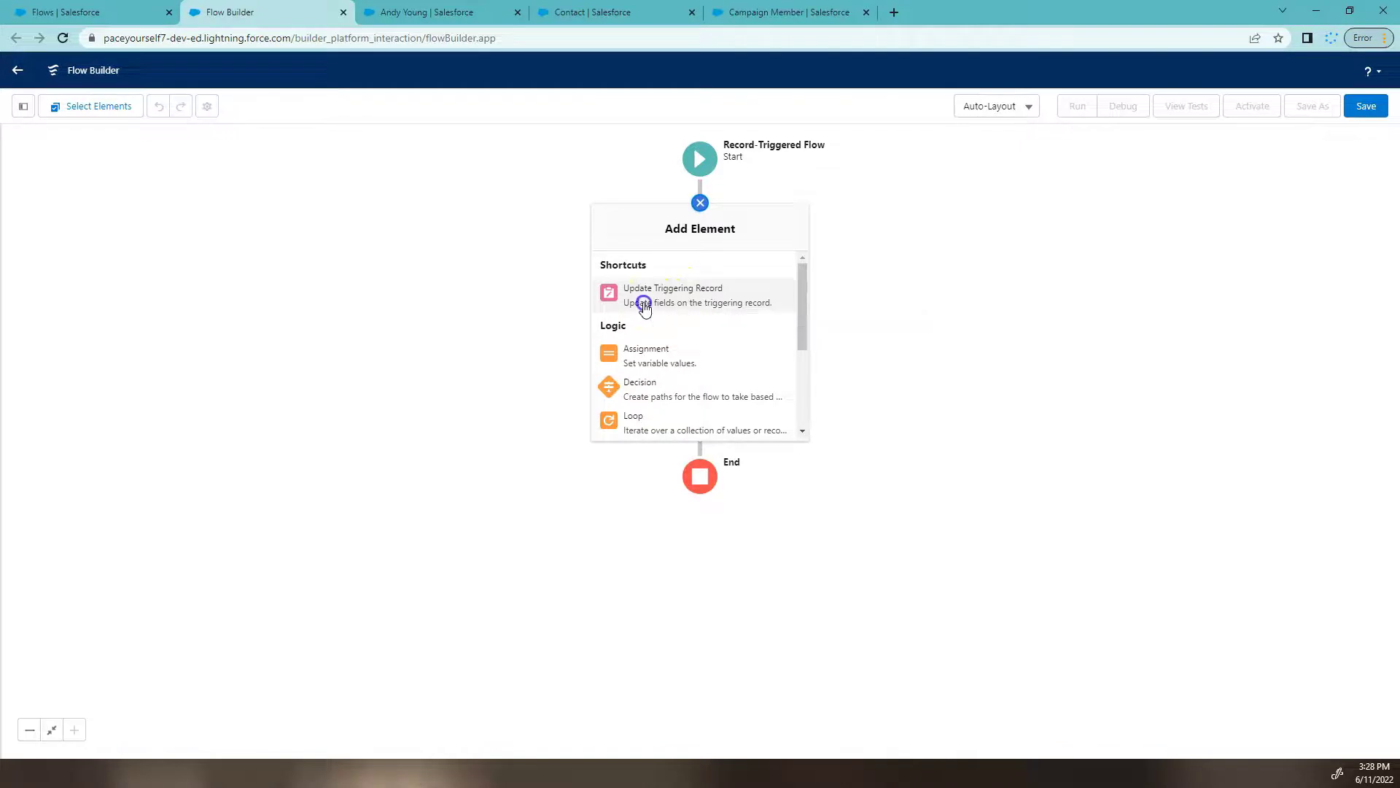
{"action": "left_click", "coordinate": [644, 306]}
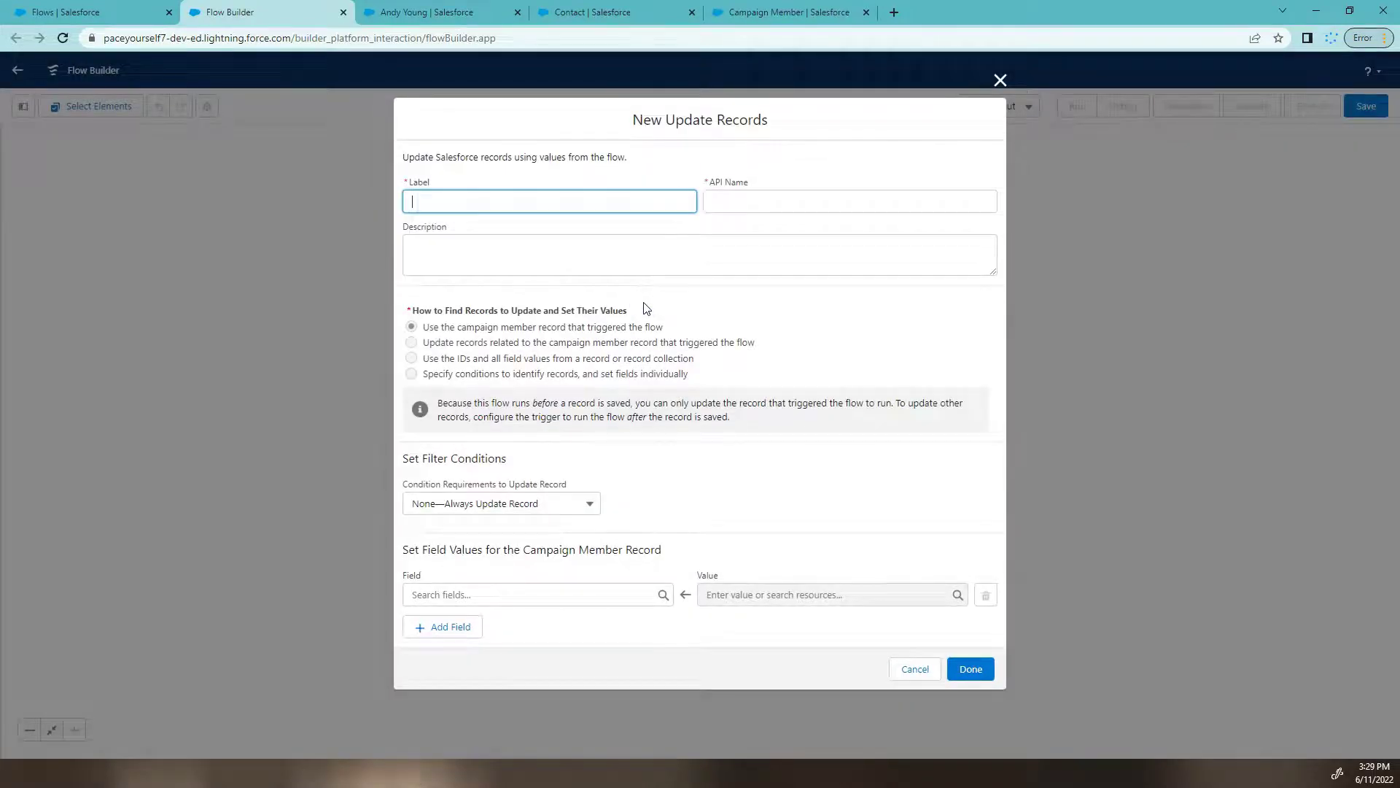
{"action": "left_click", "coordinate": [624, 198]}
{"action": "type", "text": "Update Campaign Memver for status change"}
{"action": "key", "text": "Tab"}
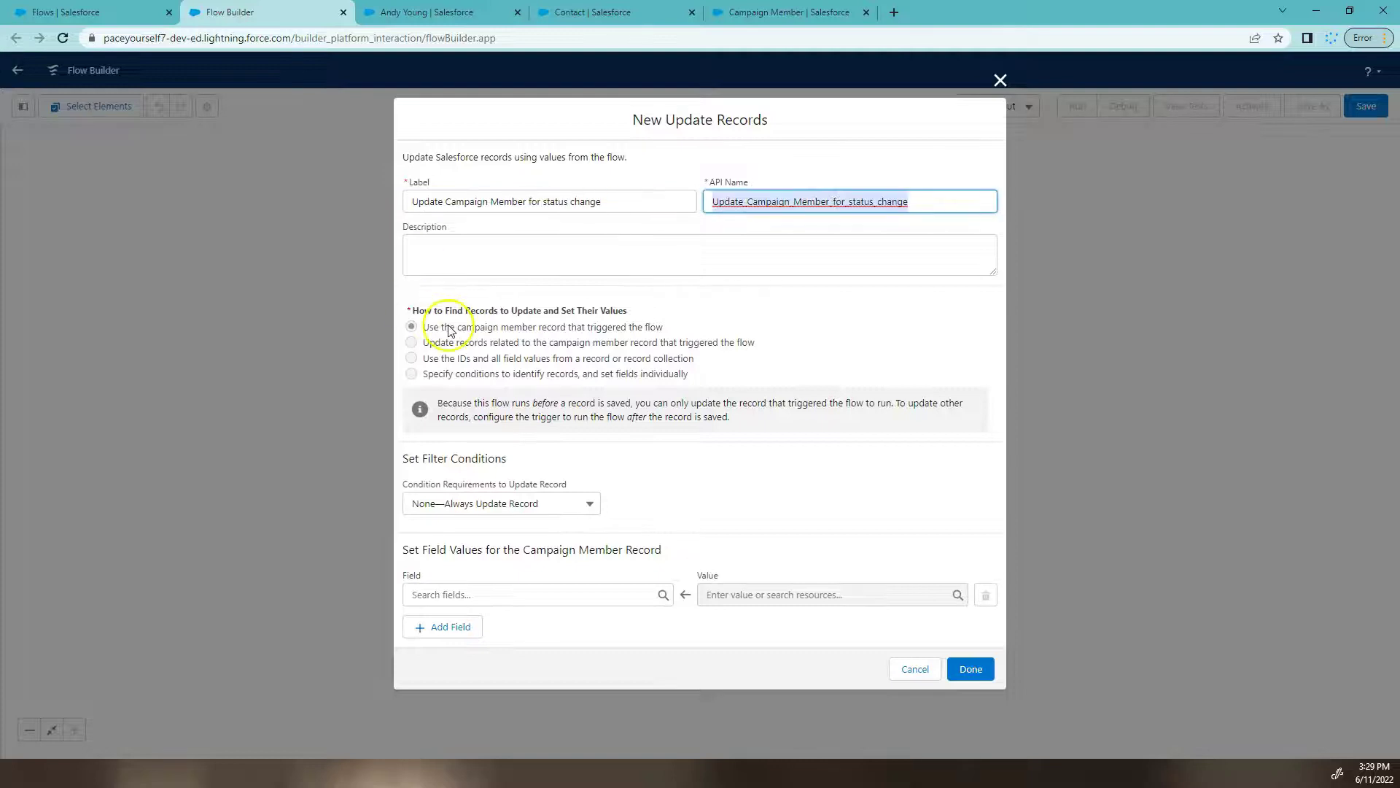
{"action": "left_click", "coordinate": [447, 325]}
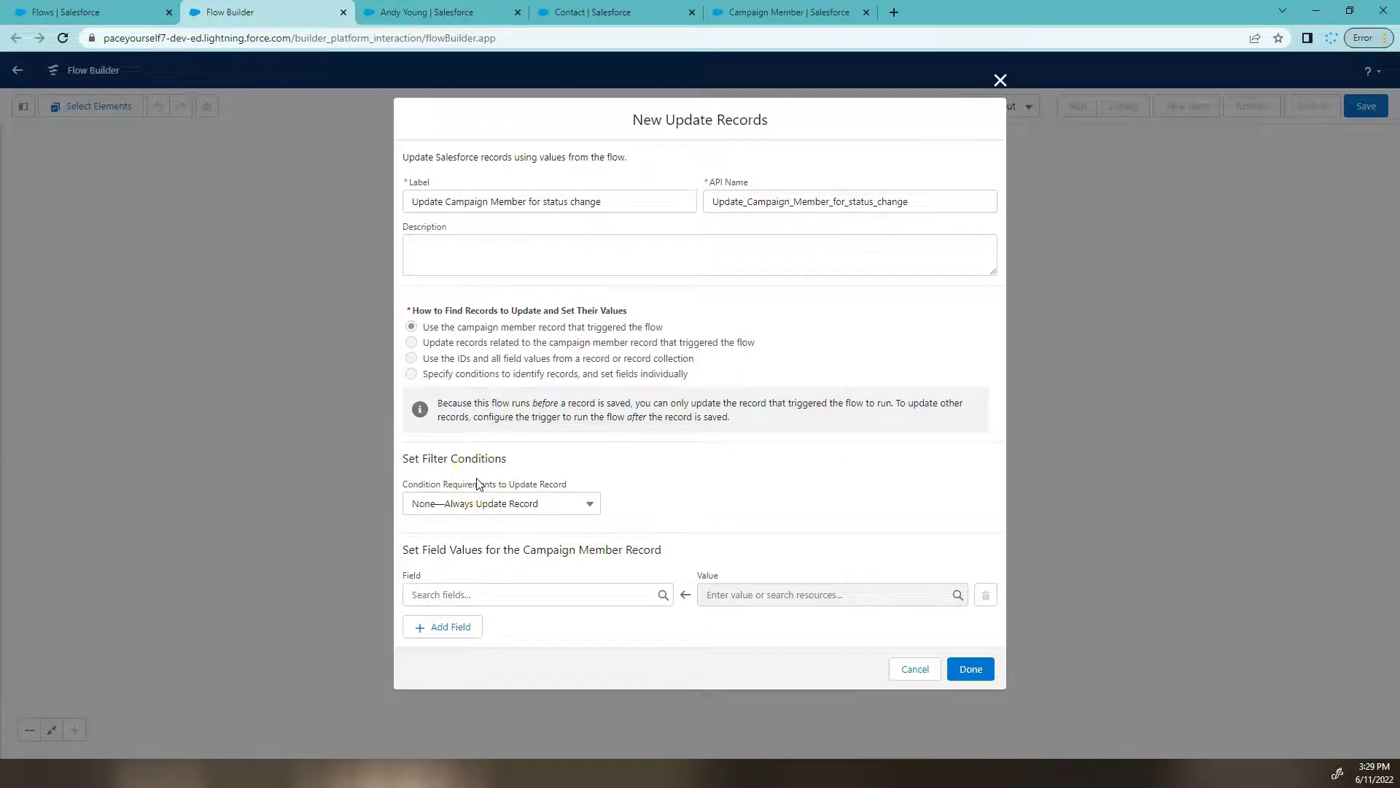
Set Last_Status_Changed__c to {!$Flow.InterviewStartTime} and place the update element on the canvas.
{"action": "left_click", "coordinate": [489, 595]}
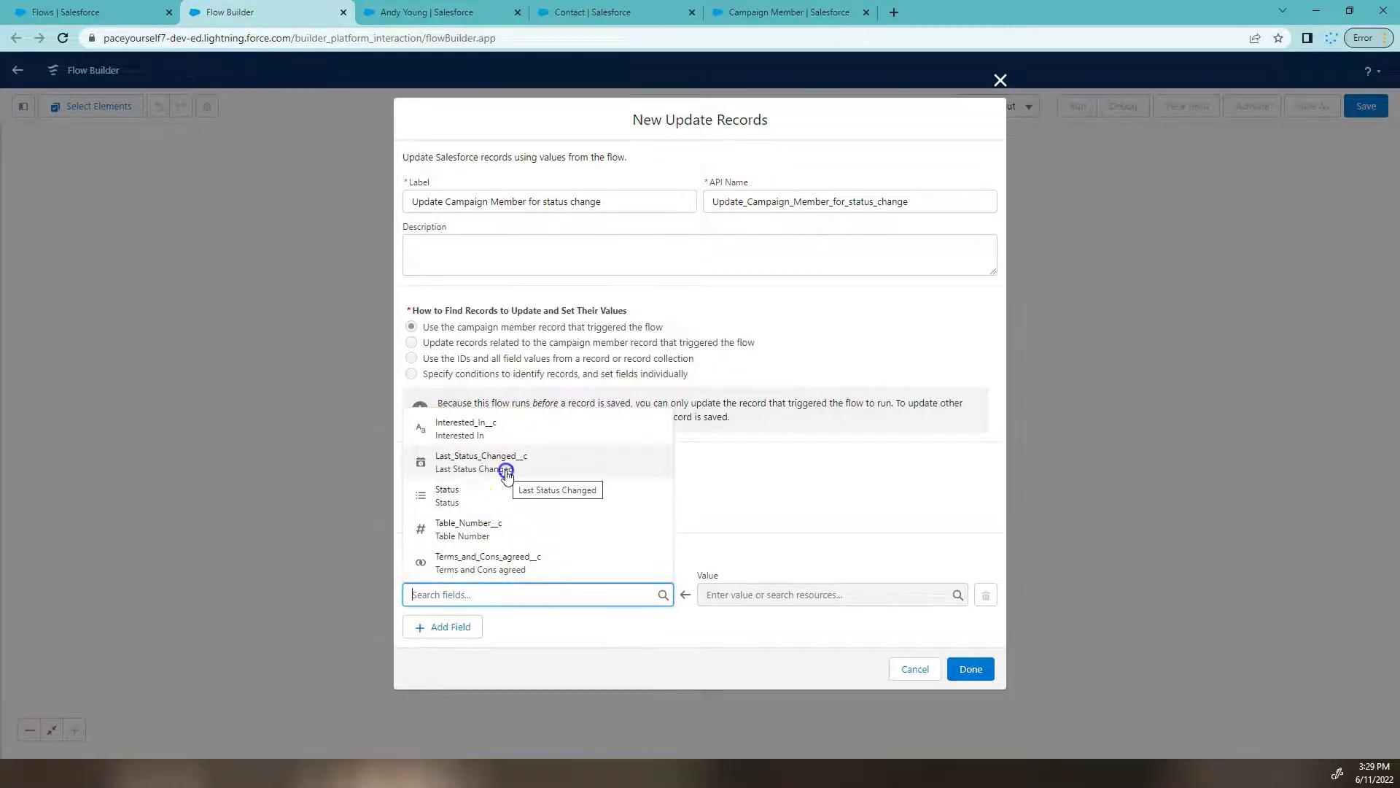
{"action": "left_click", "coordinate": [506, 472]}
{"action": "left_click", "coordinate": [800, 598]}
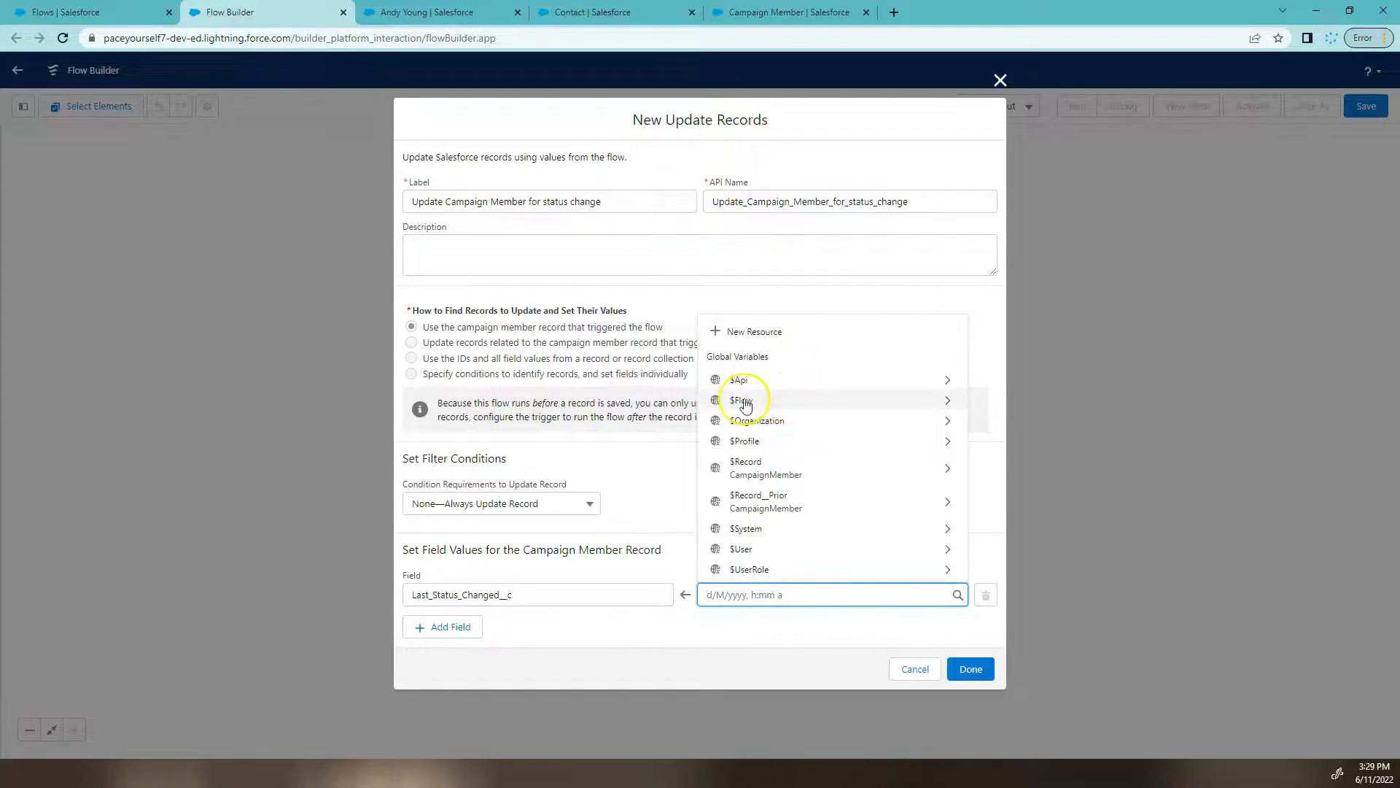
{"action": "left_click", "coordinate": [949, 403]}
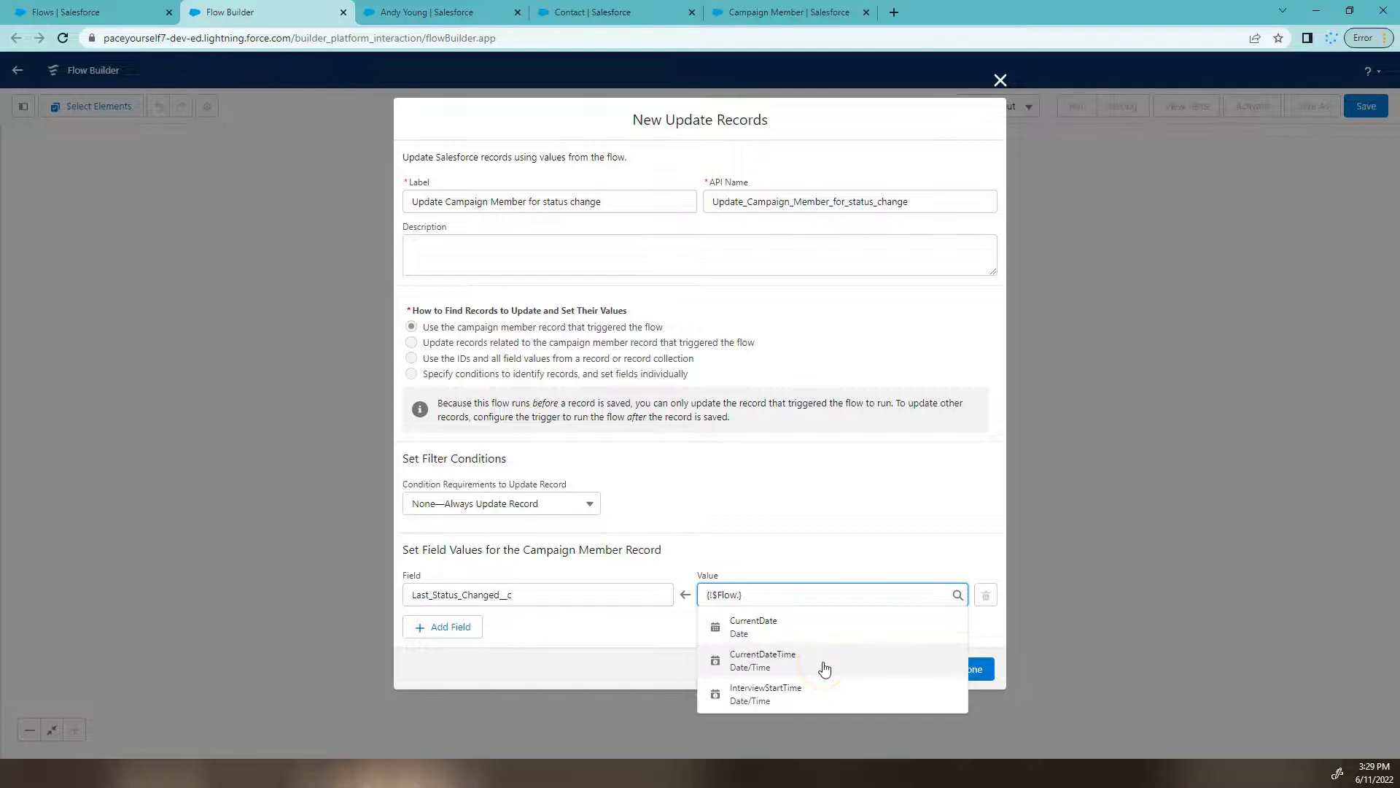
{"action": "left_click", "coordinate": [824, 696]}
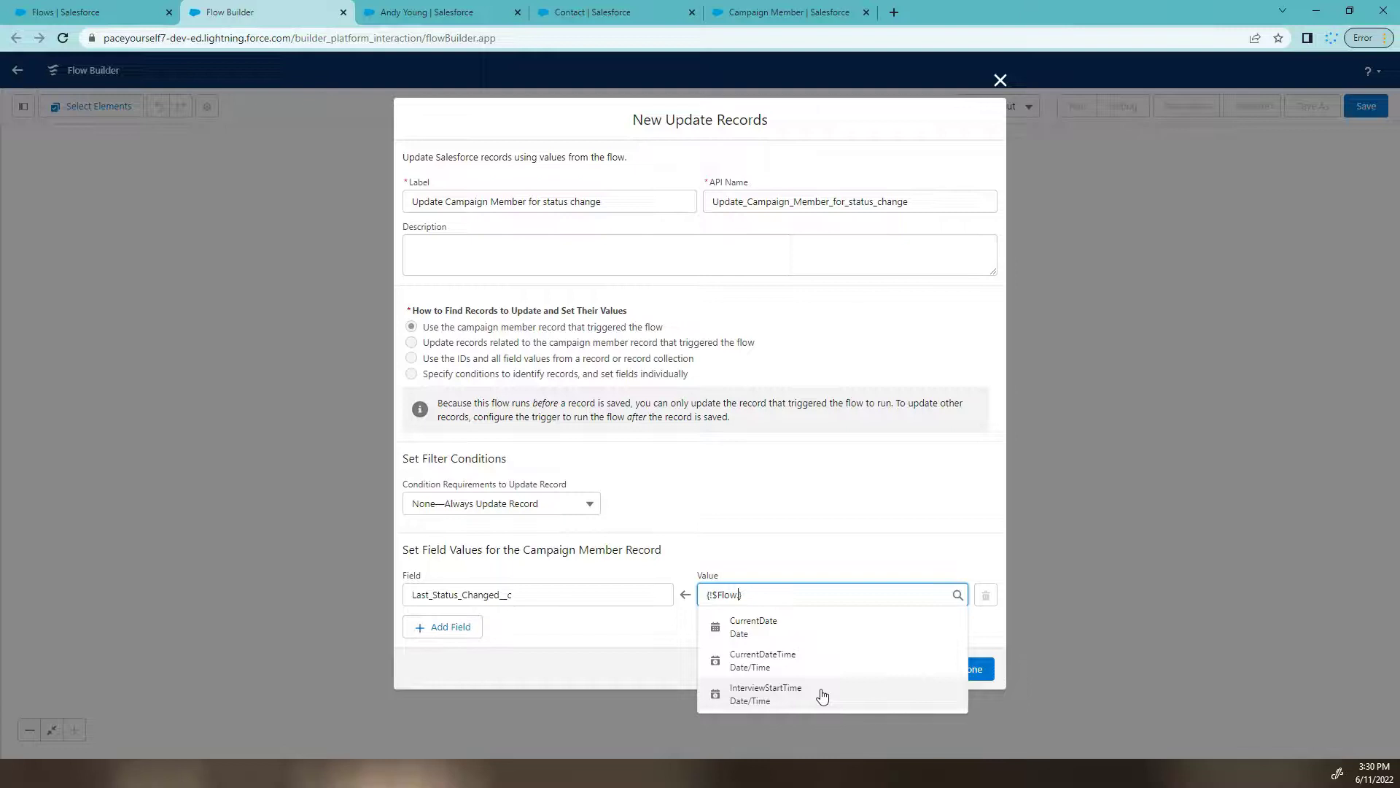
{"action": "left_click", "coordinate": [822, 694]}
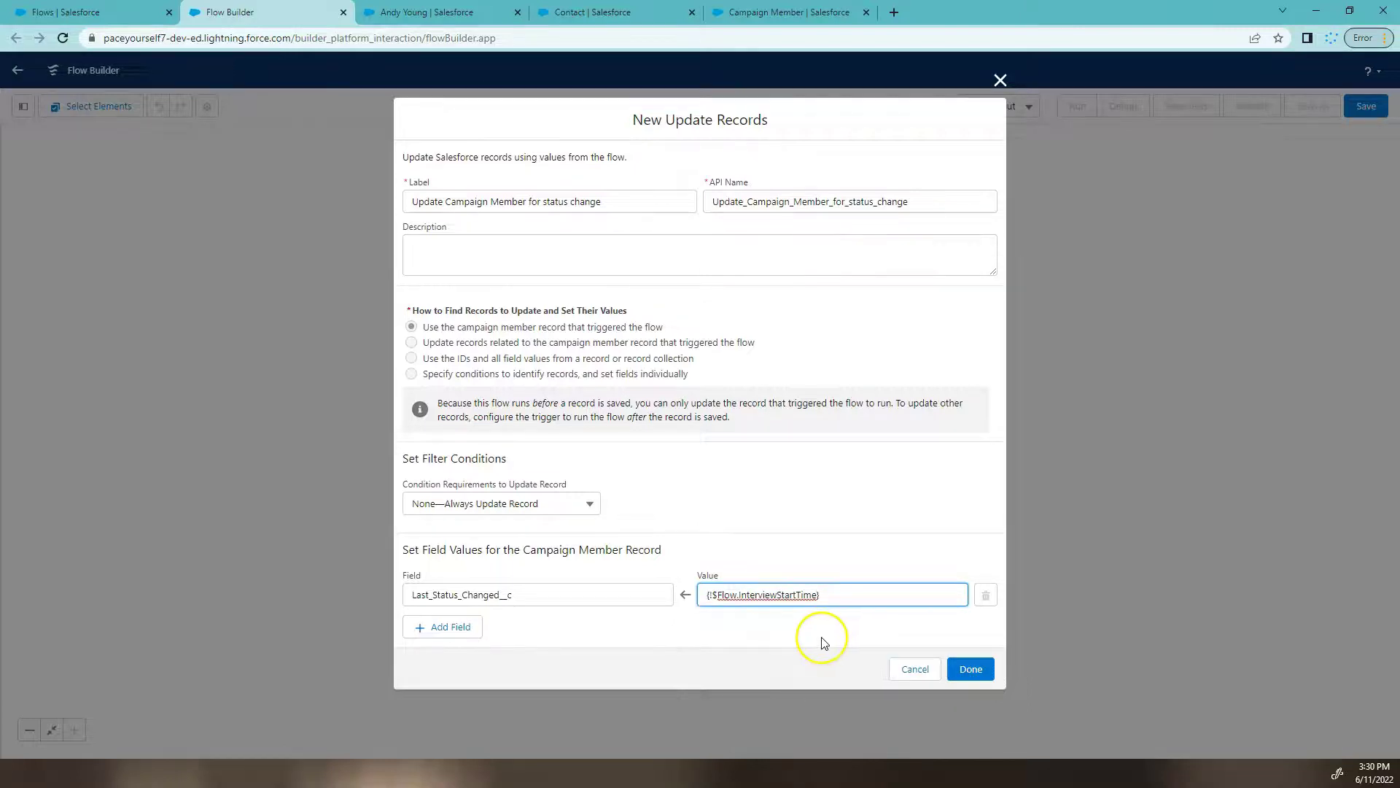
{"action": "left_click", "coordinate": [971, 669]}
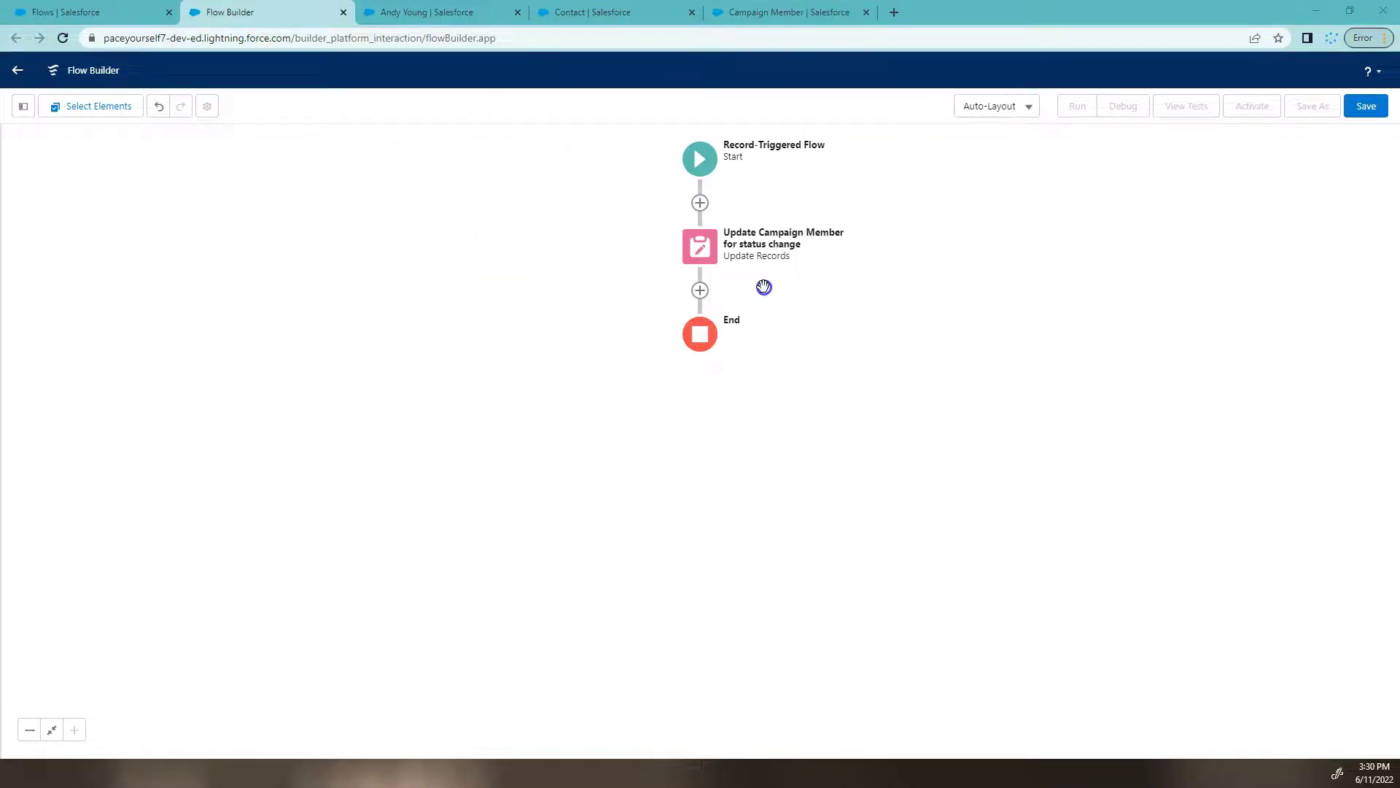
Save the flow as 'Record Triggered: Campaign member for status is updated date'.
{"action": "left_click", "coordinate": [1366, 106]}
{"action": "left_click", "coordinate": [492, 355]}
{"action": "type", "text": "Record Triggered: "}
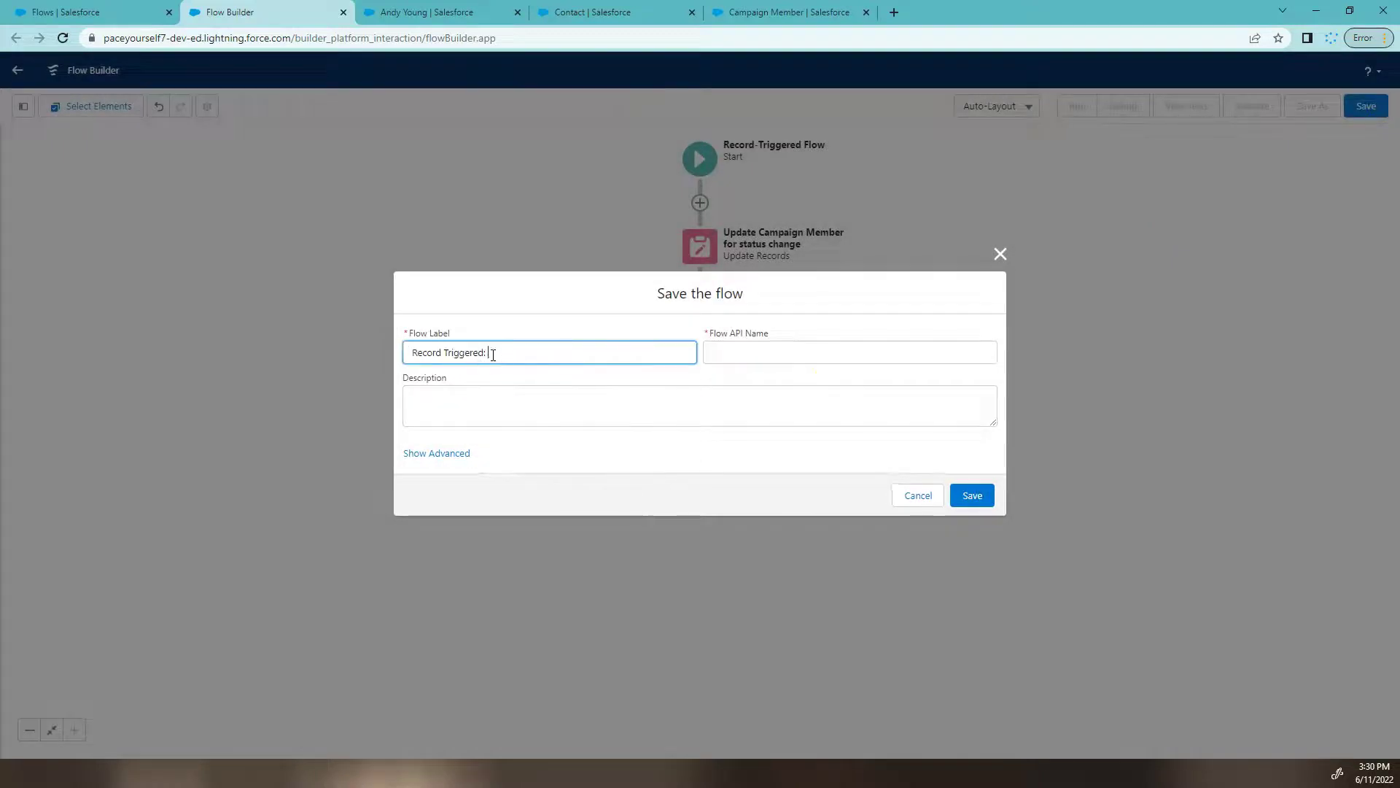
{"action": "type", "text": "Campaign member for status is updated date"}
{"action": "key", "text": "Tab"}
{"action": "left_click", "coordinate": [972, 496]}
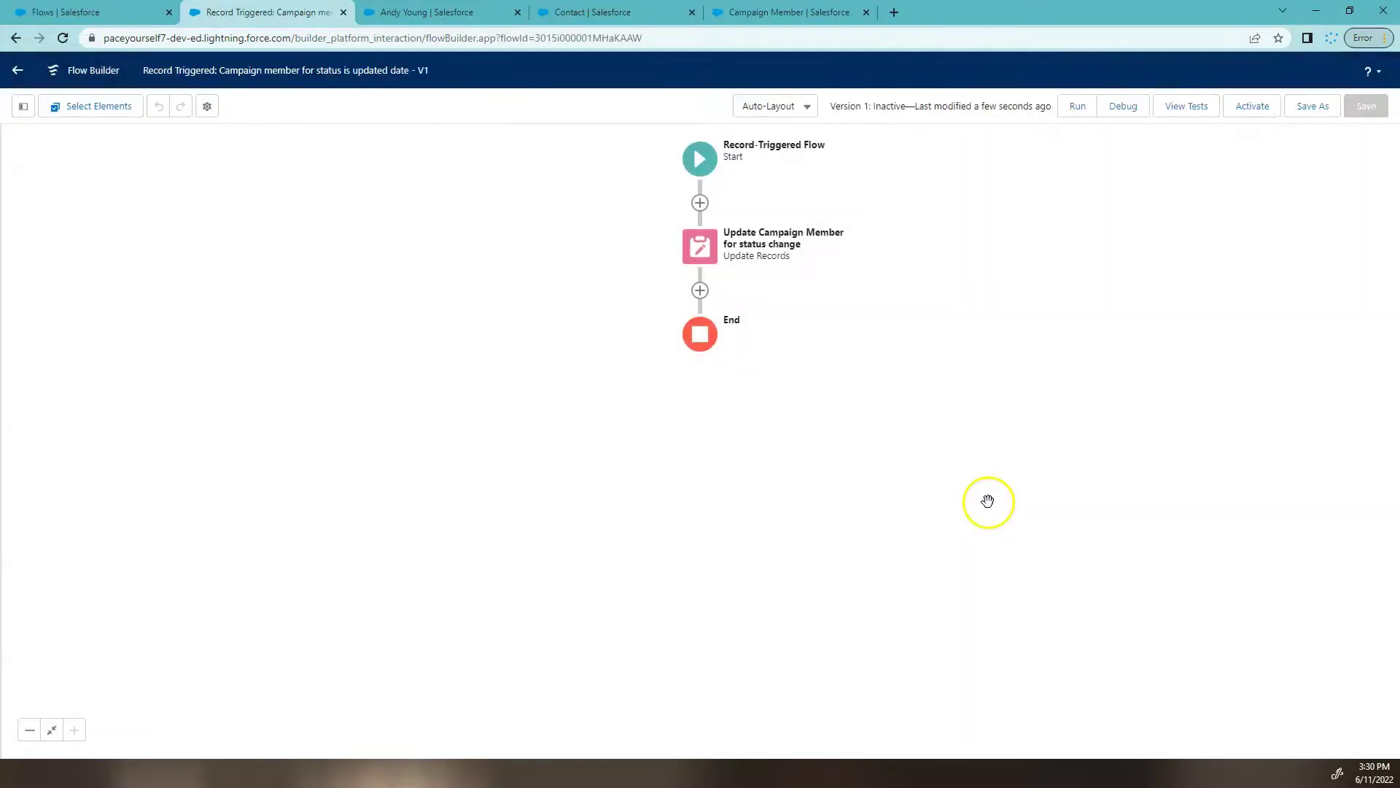
Try a debug run by searching for a campaign member by name, cancel it, then save and activate version 2.
{"action": "left_click", "coordinate": [1111, 109]}
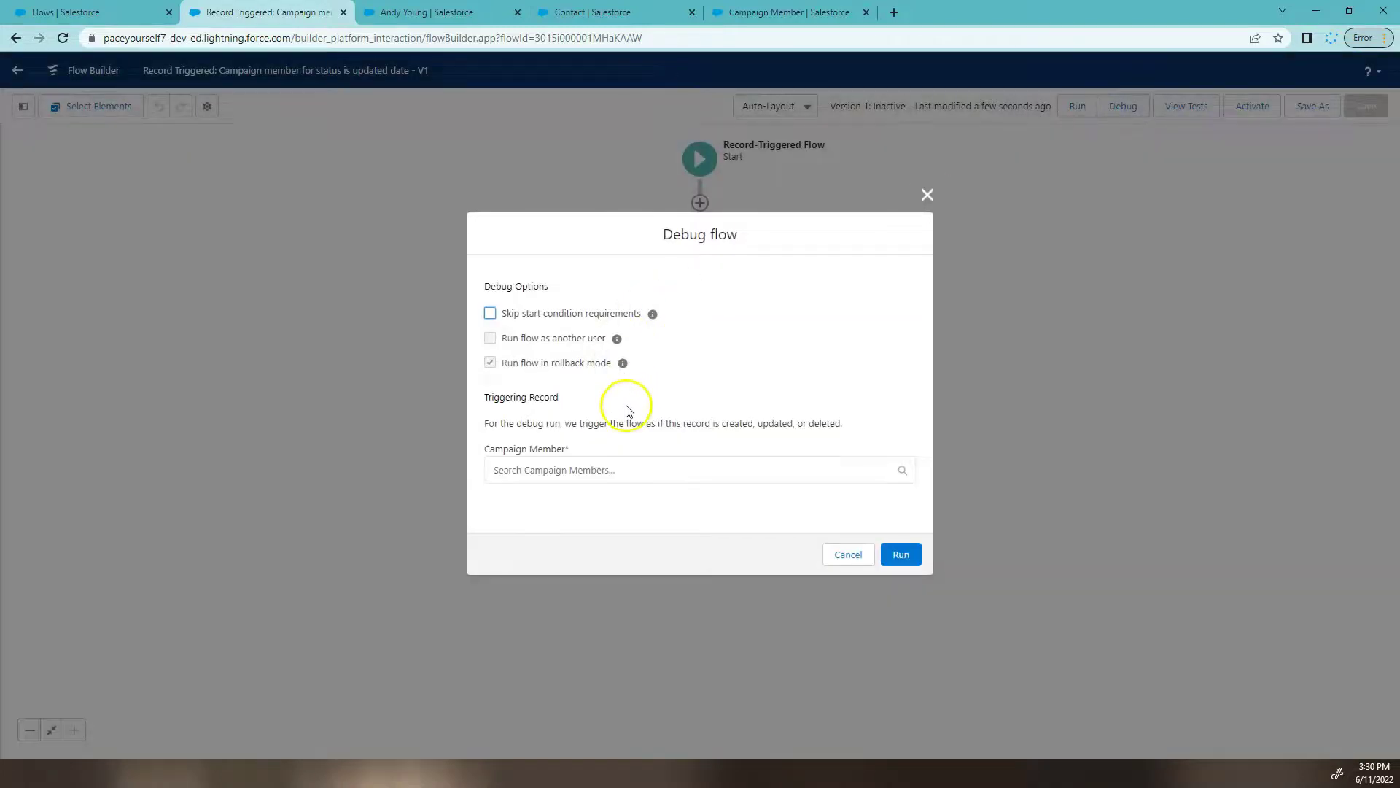
{"action": "left_click", "coordinate": [623, 465]}
{"action": "type", "text": "andy"}
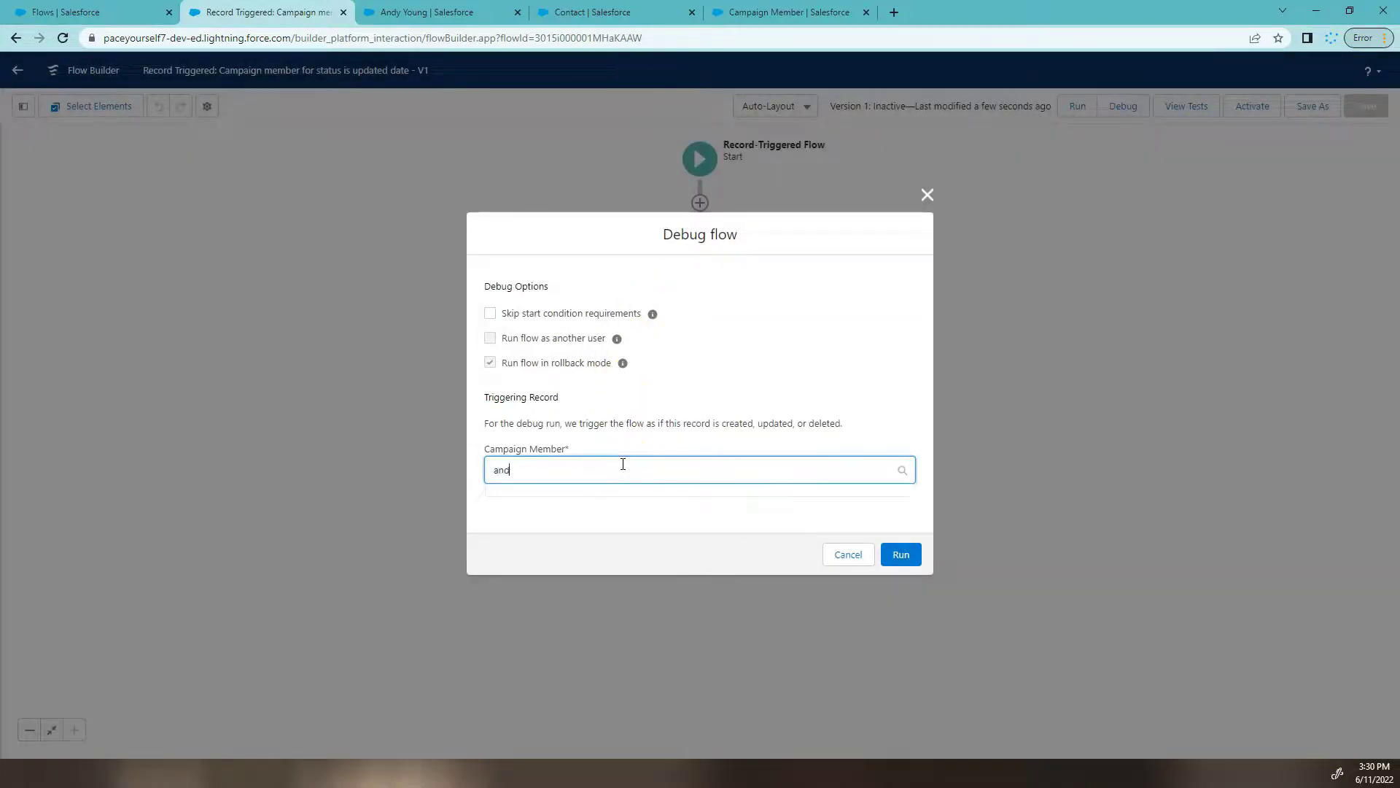
{"action": "left_click", "coordinate": [603, 506]}
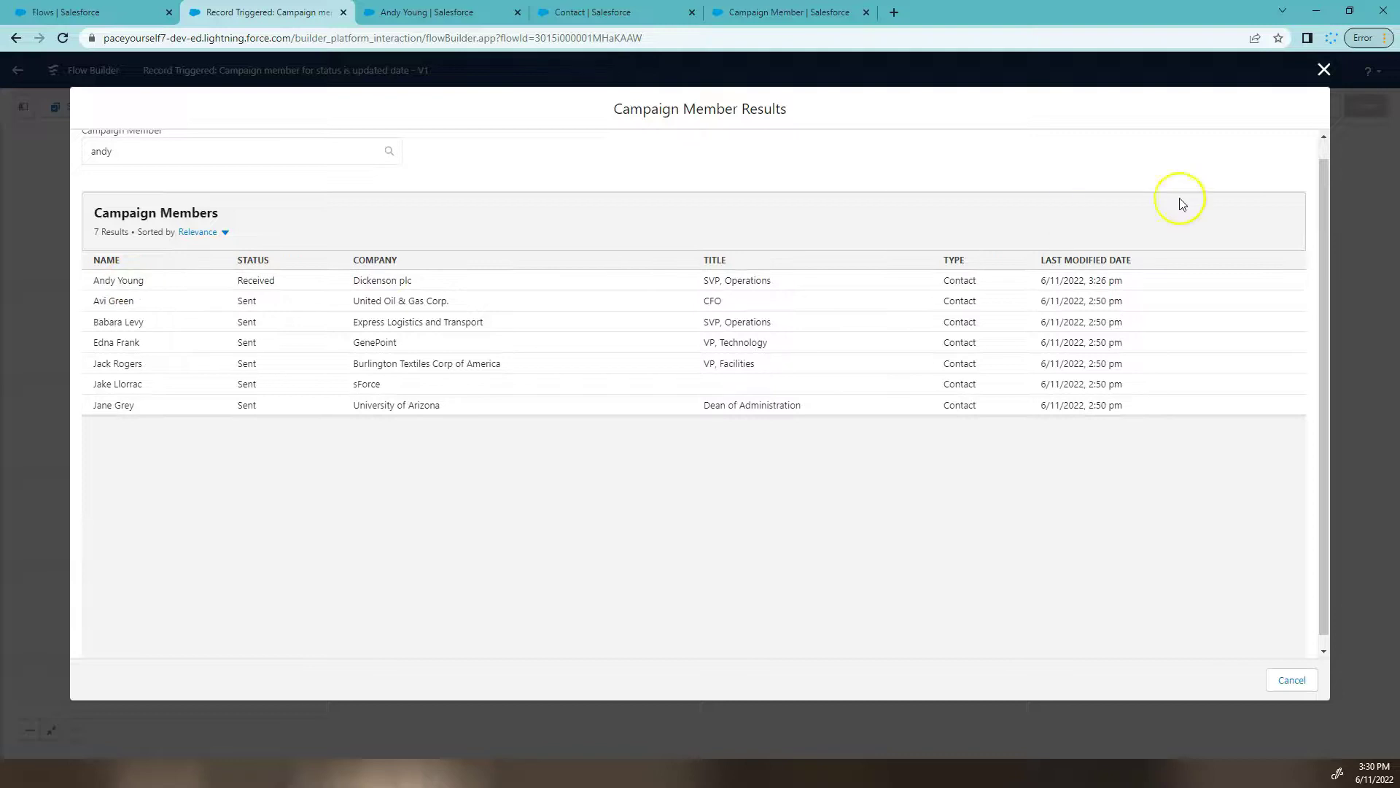
{"action": "left_click", "coordinate": [1324, 70]}
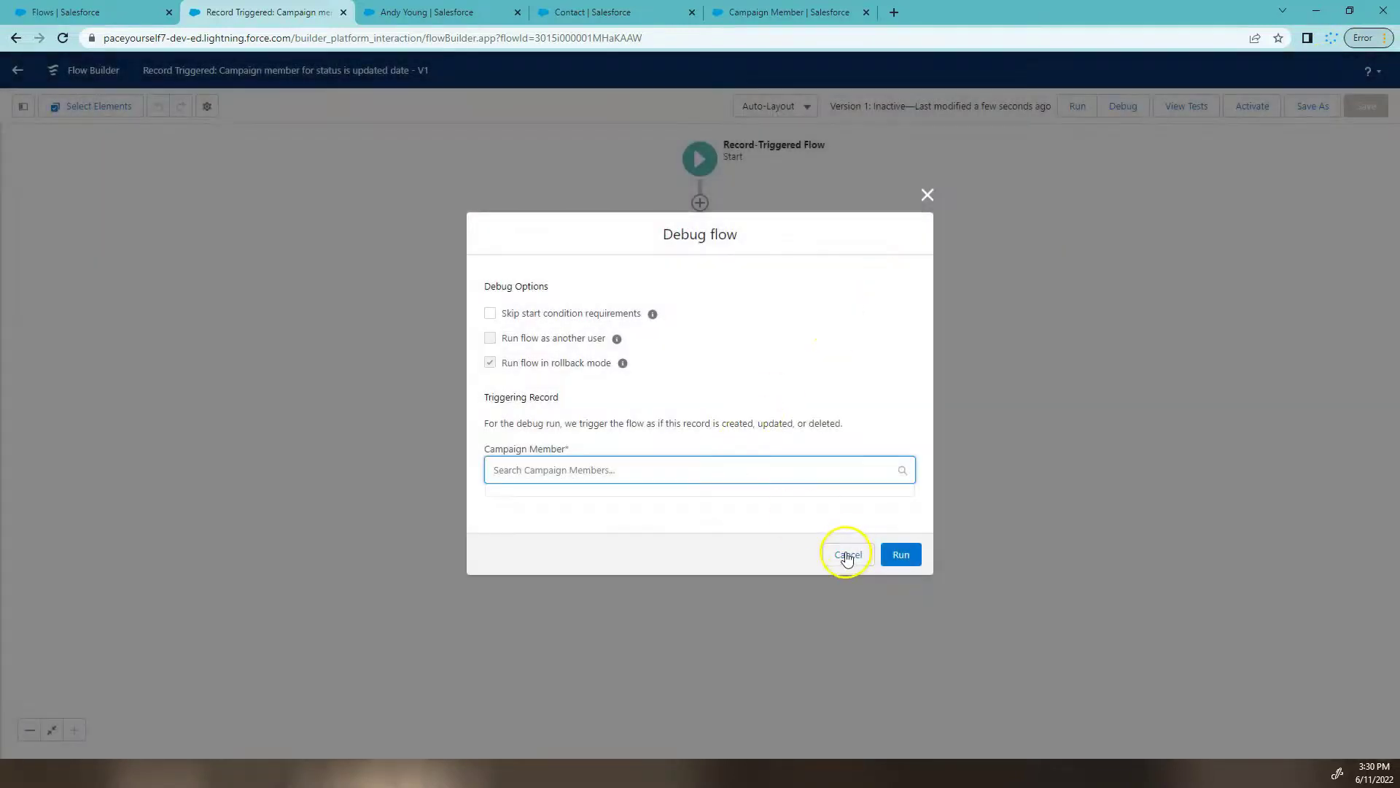
{"action": "left_click", "coordinate": [846, 557]}
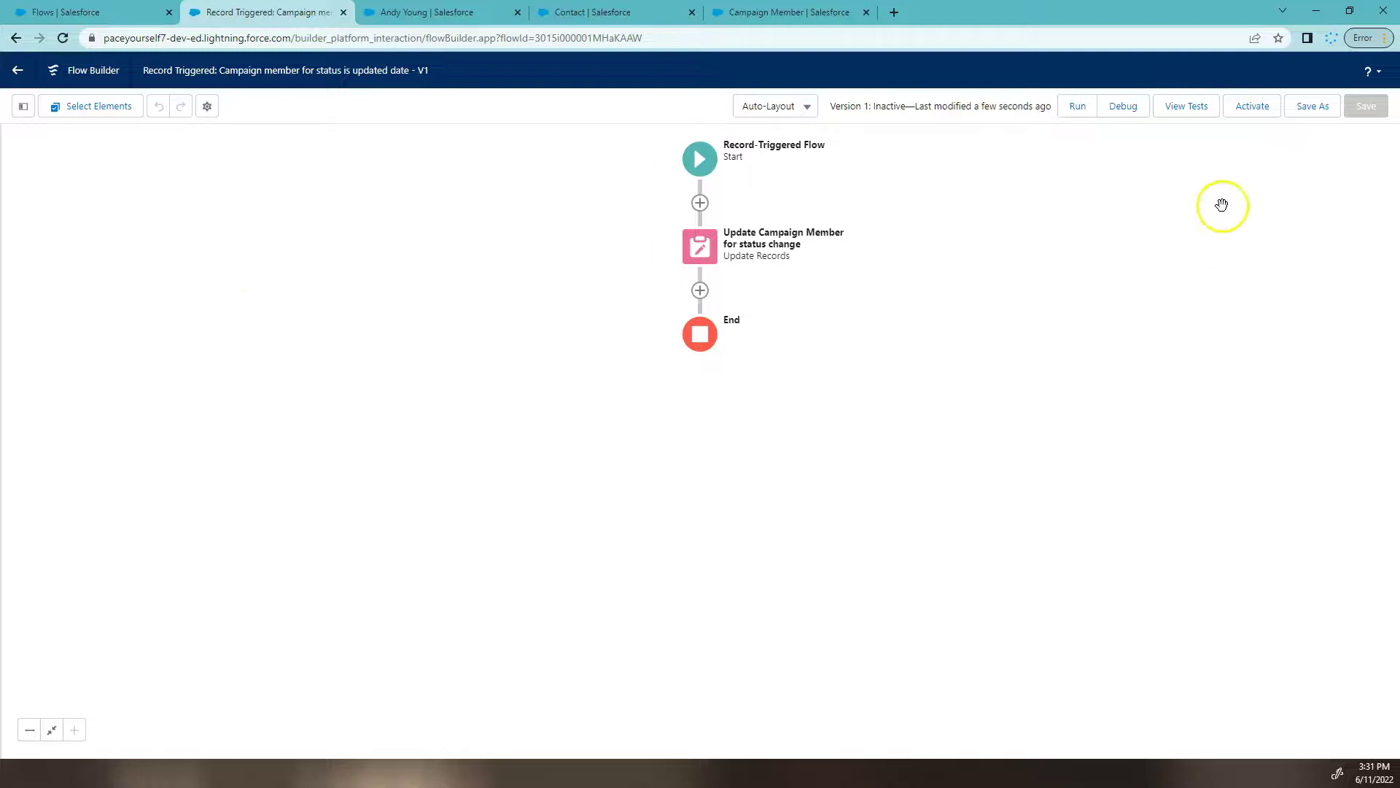
{"action": "left_click", "coordinate": [1311, 108]}
{"action": "left_click", "coordinate": [1242, 108]}
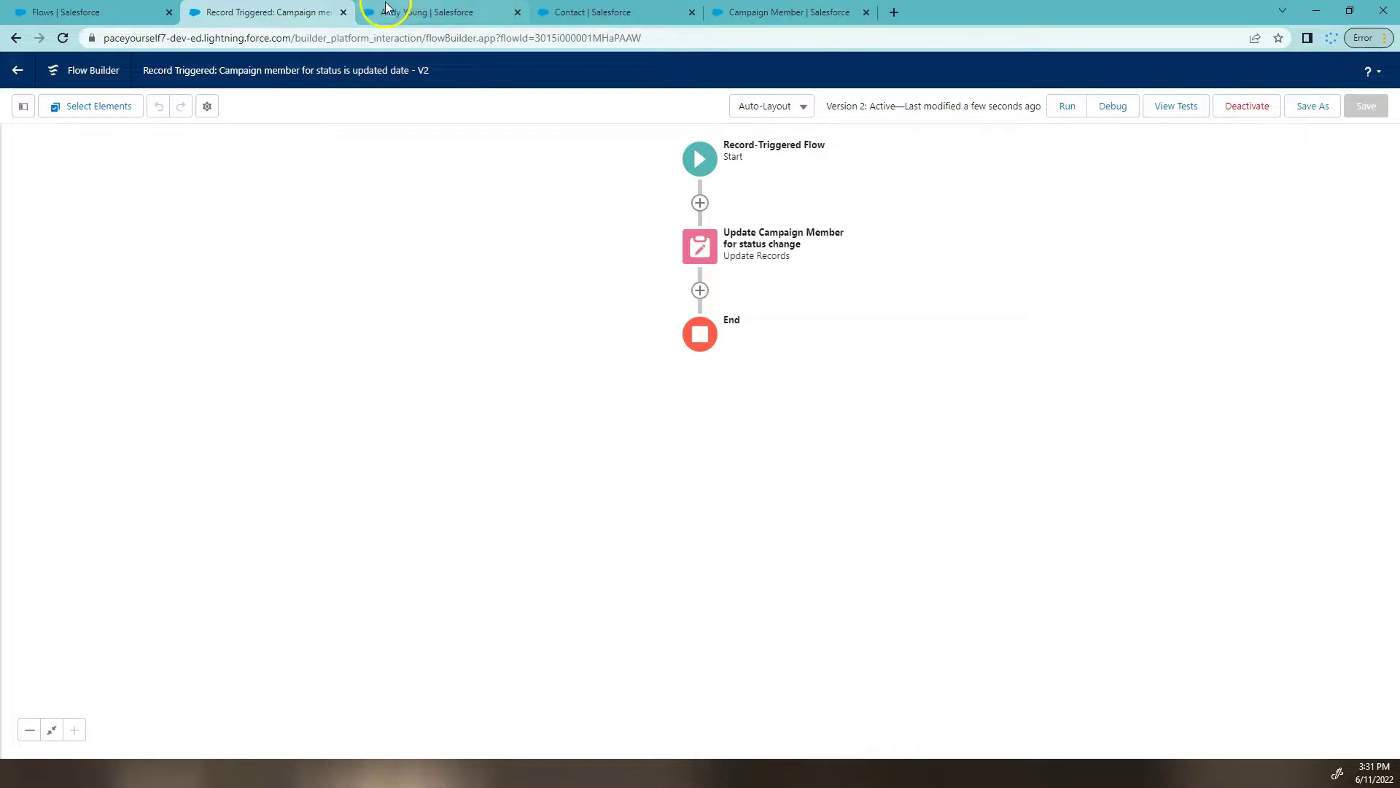
On the contact's page, change the campaign member Table Number from 12 to 15 and save.
{"action": "left_click", "coordinate": [403, 14]}
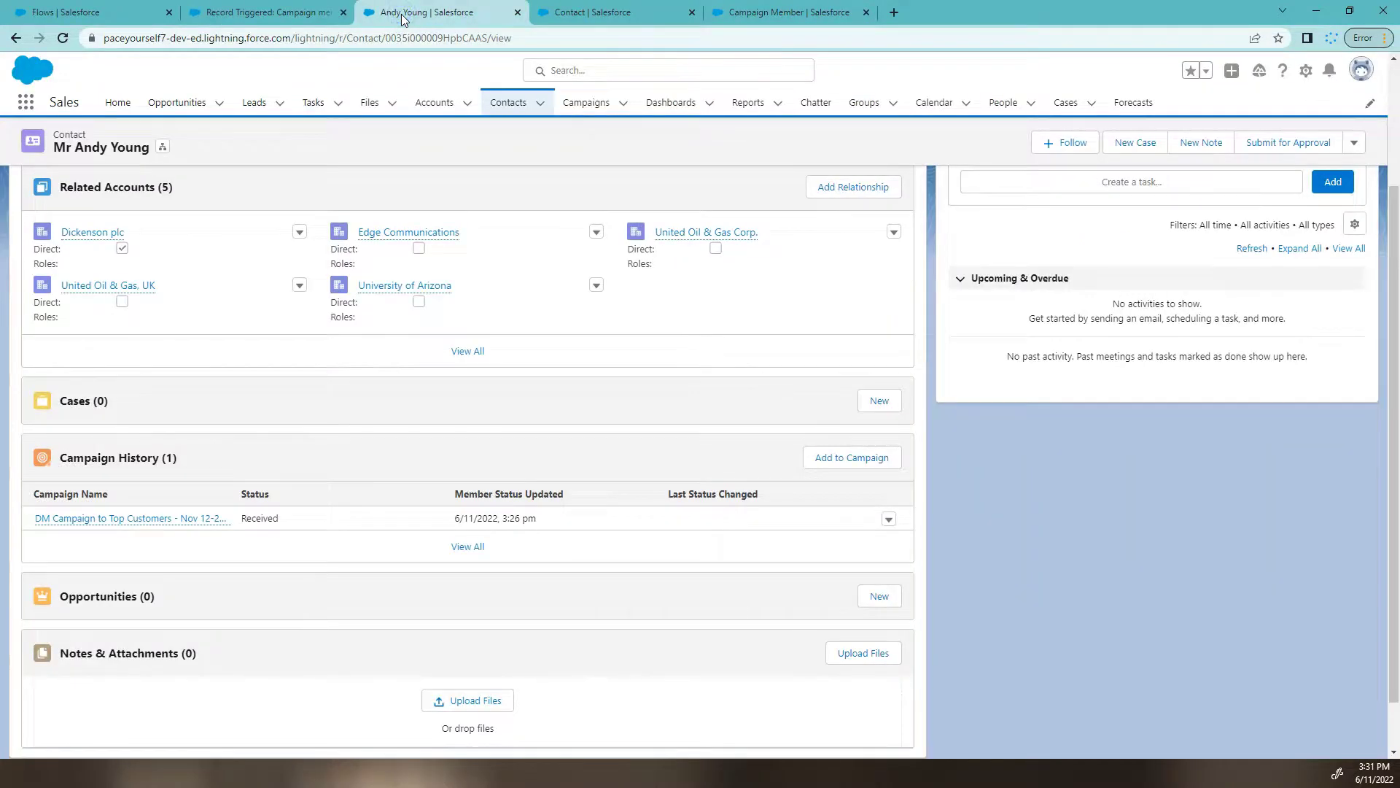
{"action": "scroll", "coordinate": [516, 453], "scroll_direction": "down", "scroll_amount": 1}
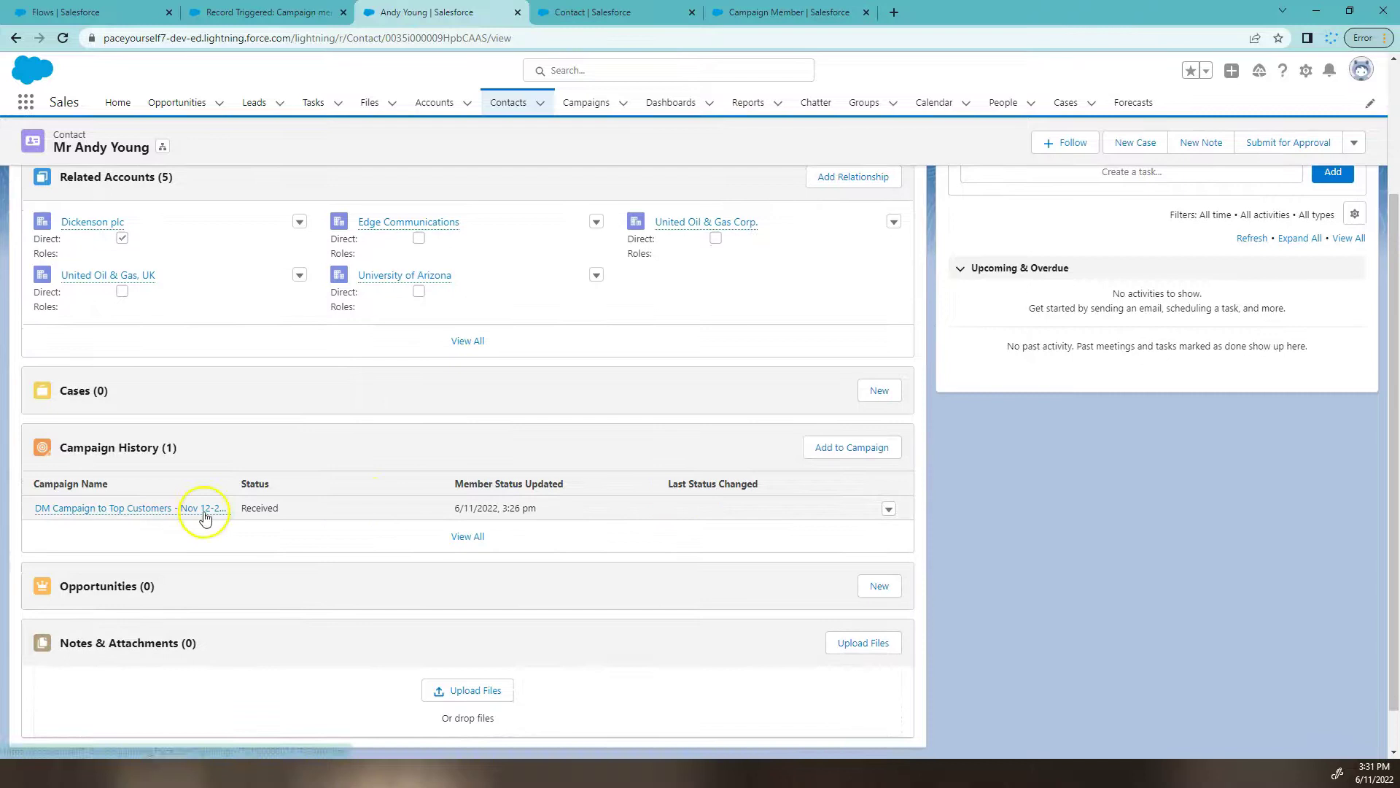
{"action": "left_click", "coordinate": [890, 508]}
{"action": "left_click", "coordinate": [880, 473]}
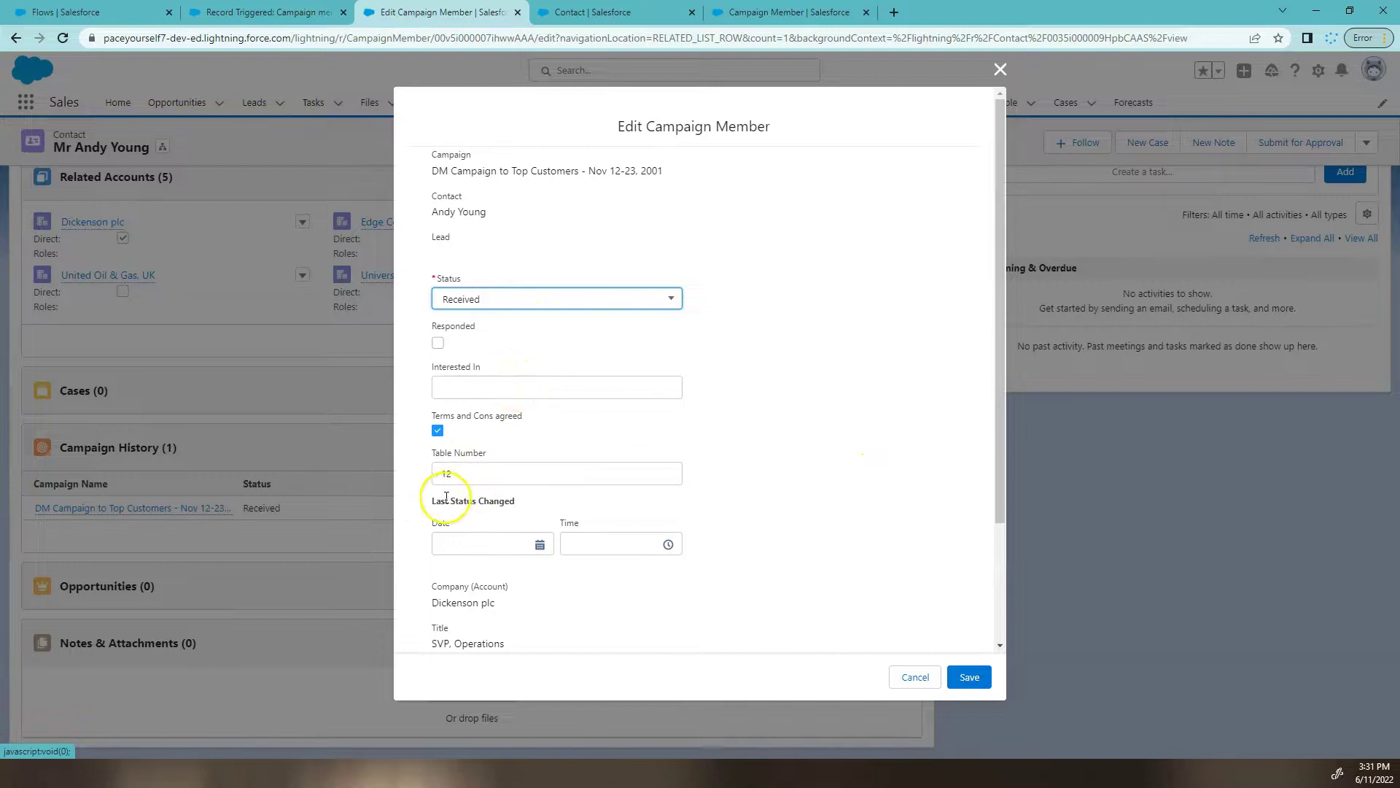
{"action": "left_click", "coordinate": [474, 479]}
{"action": "left_click_drag", "start_coordinate": [475, 480], "coordinate": [424, 481]}
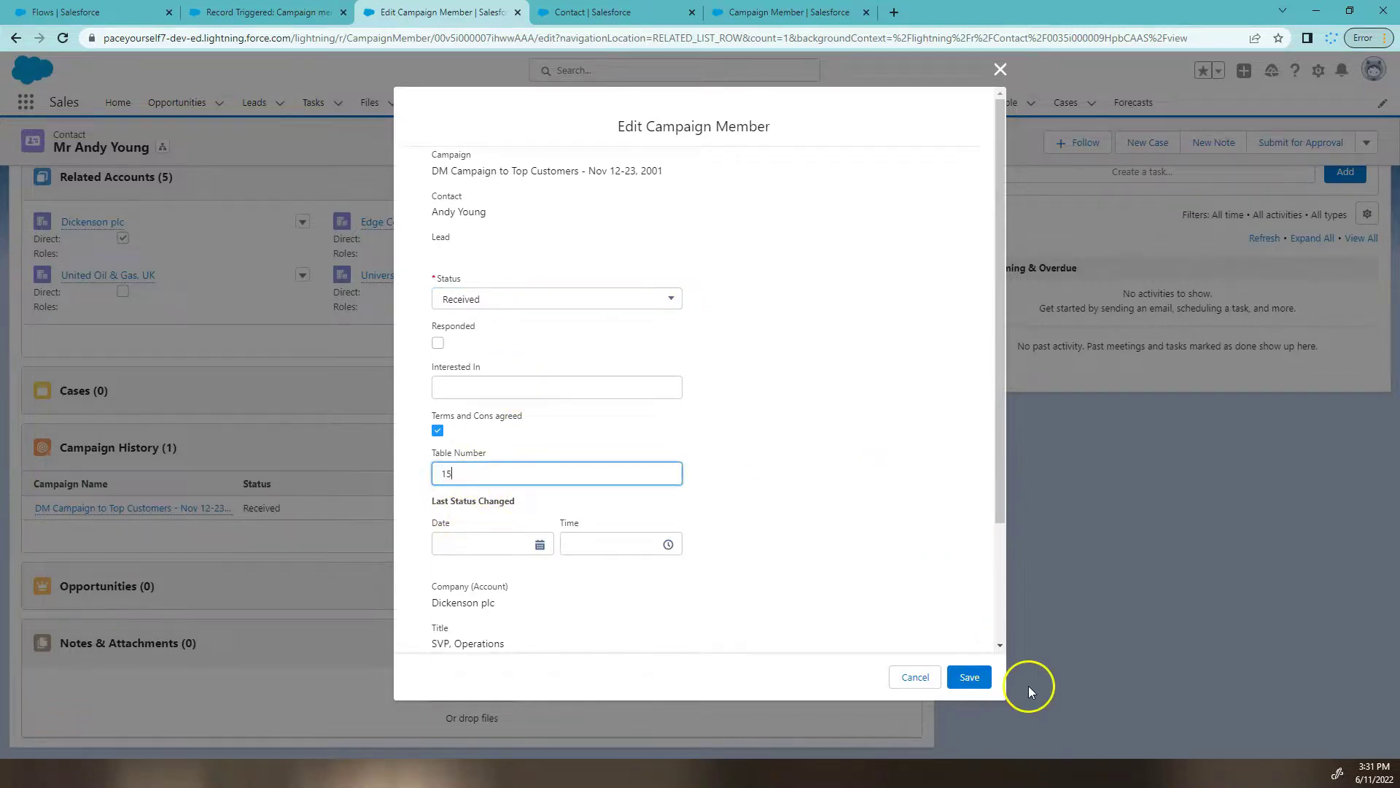
{"action": "left_click", "coordinate": [969, 677]}
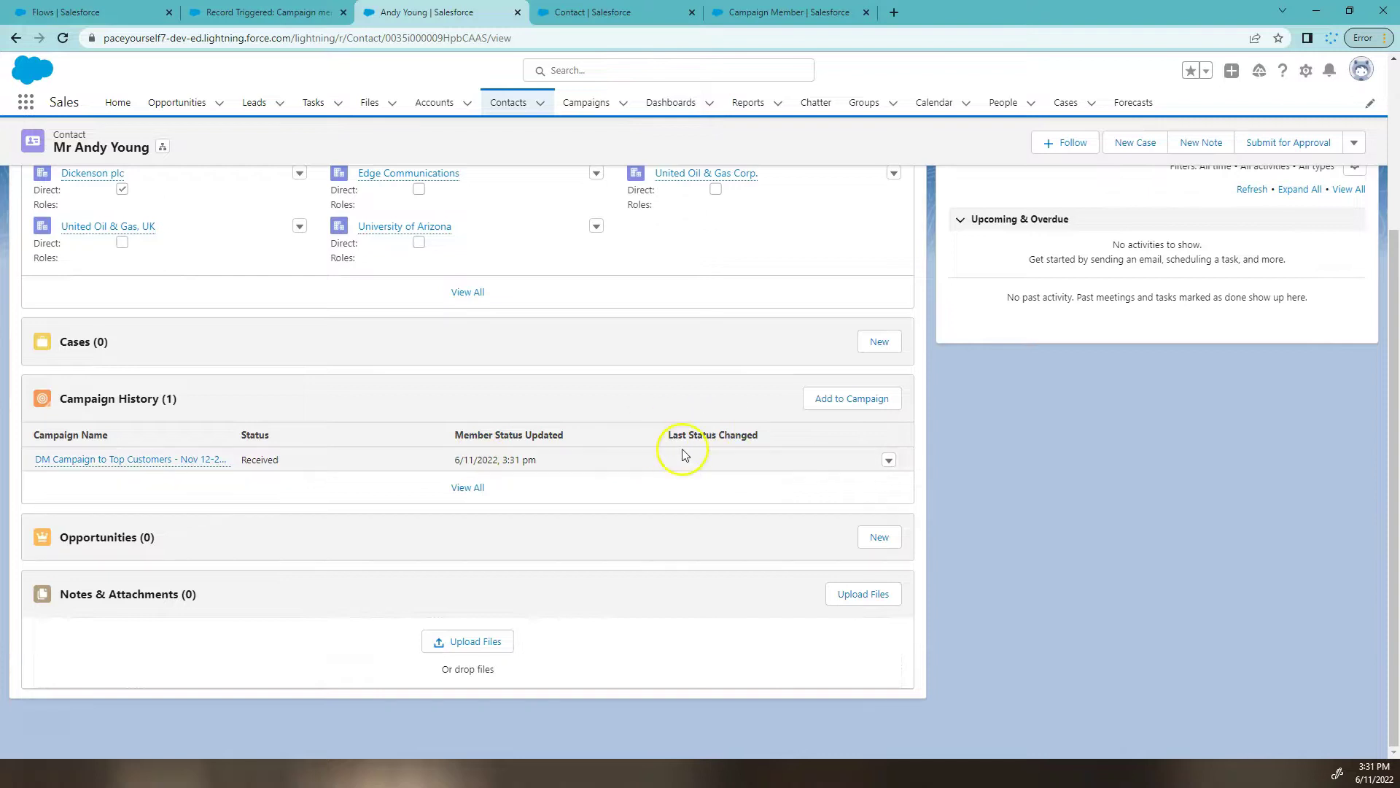
Edit the campaign membership again, change Status from Received to Sent, and save.
{"action": "left_click", "coordinate": [888, 461]}
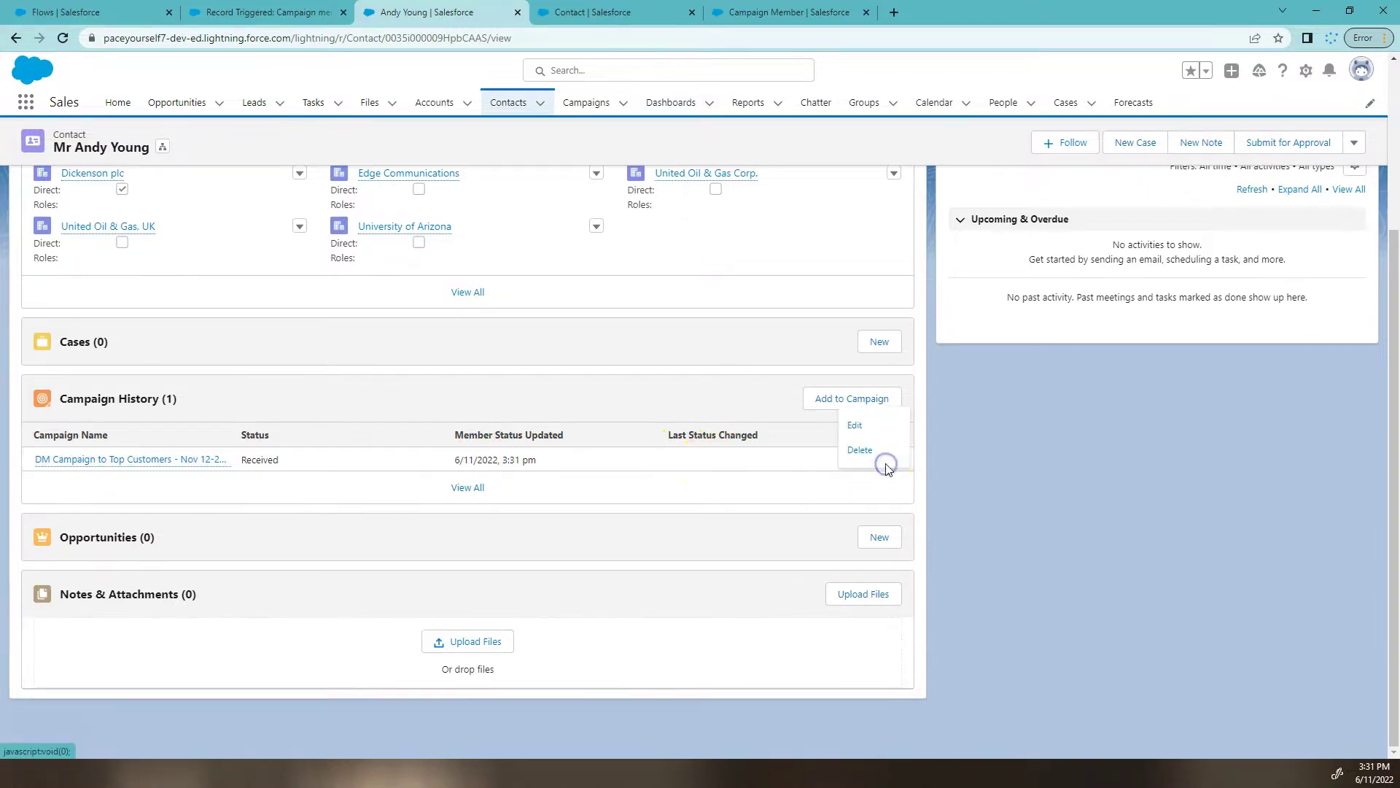
{"action": "left_click", "coordinate": [863, 420]}
{"action": "left_click", "coordinate": [537, 299]}
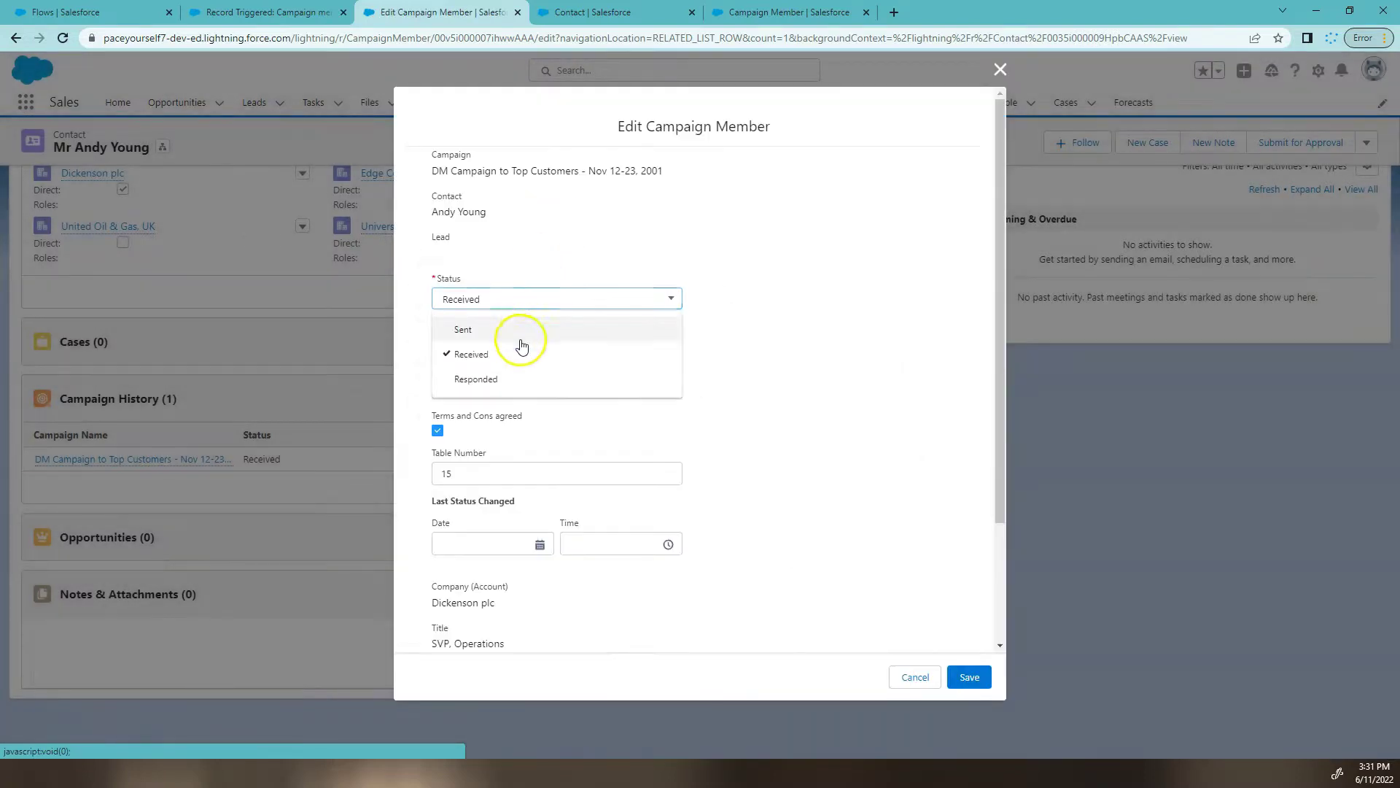
{"action": "left_click", "coordinate": [524, 326]}
{"action": "left_click", "coordinate": [970, 677]}
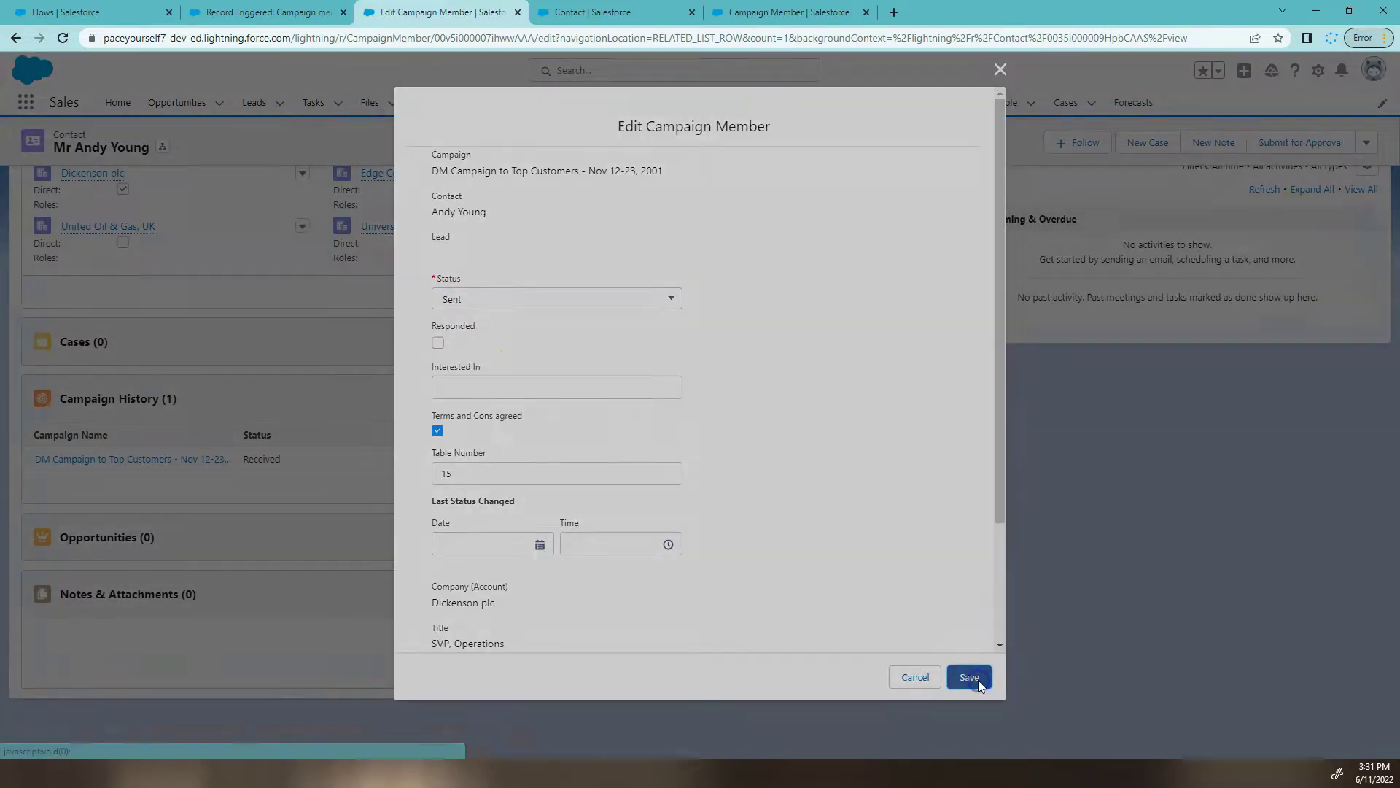